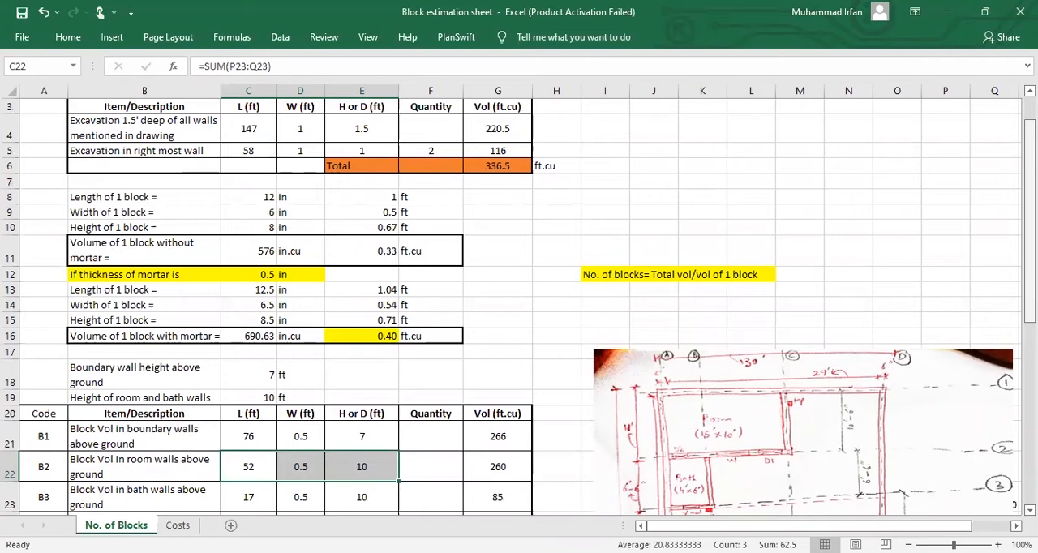
Step: Inspect the note stating that the number of blocks equals total volume divided by the volume of one block
{"action": "left_click", "coordinate": [664, 275]}
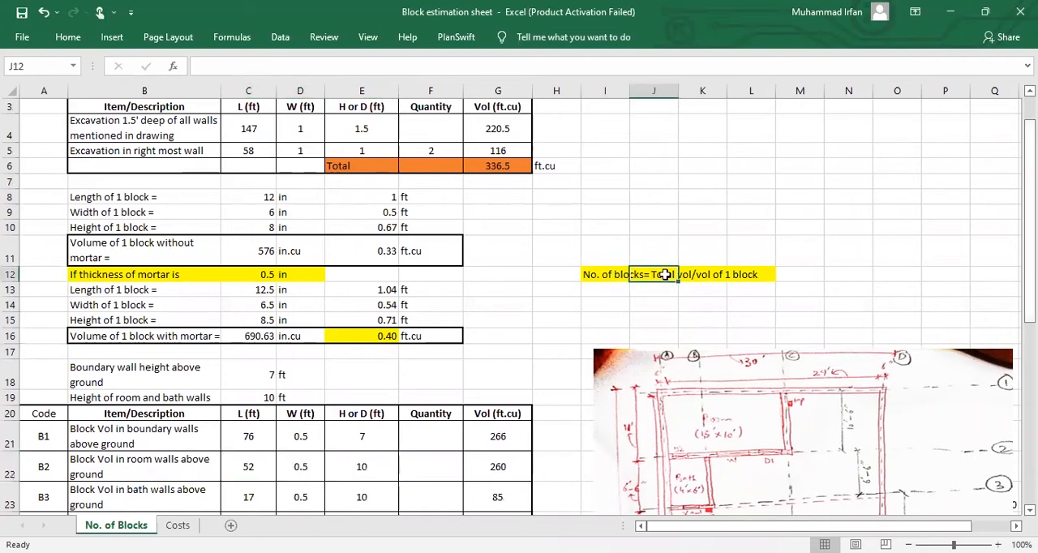
{"action": "left_click", "coordinate": [739, 275], "text": "shift"}
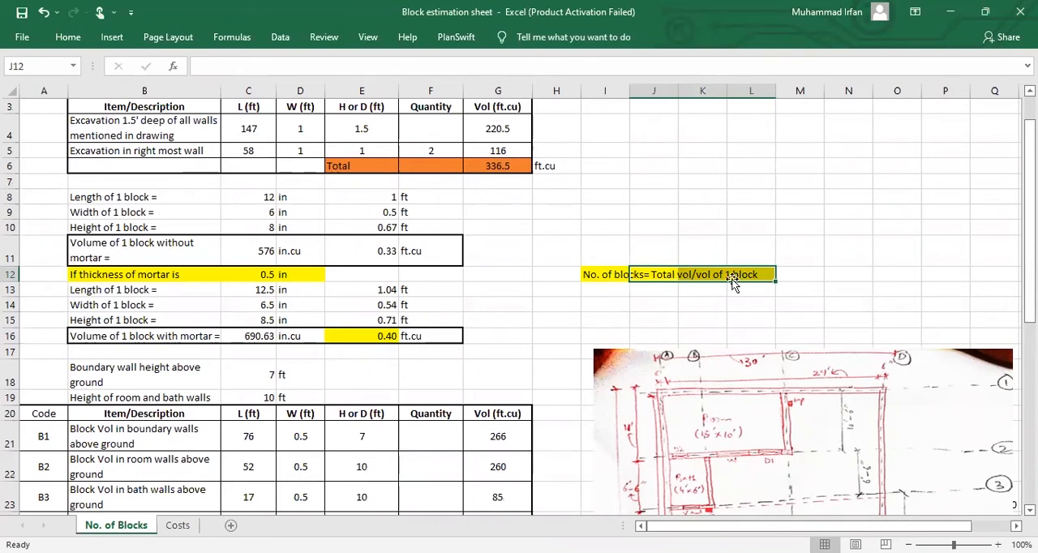
{"action": "left_click", "coordinate": [604, 276]}
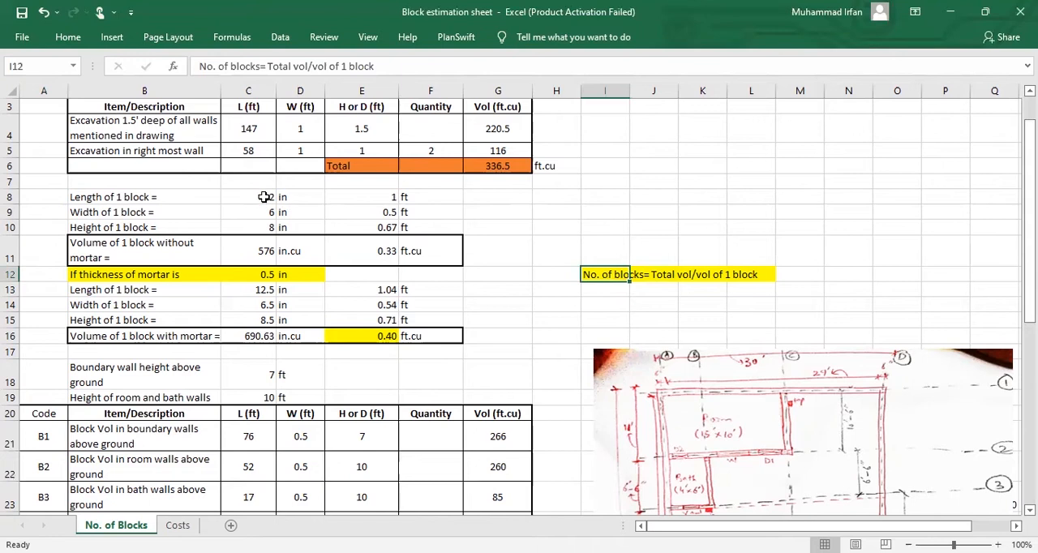
Step: Examine the block length, width and height in inches, their conversions to feet, and the volume of one block without mortar
{"action": "left_click_drag", "start_coordinate": [258, 197], "coordinate": [264, 225]}
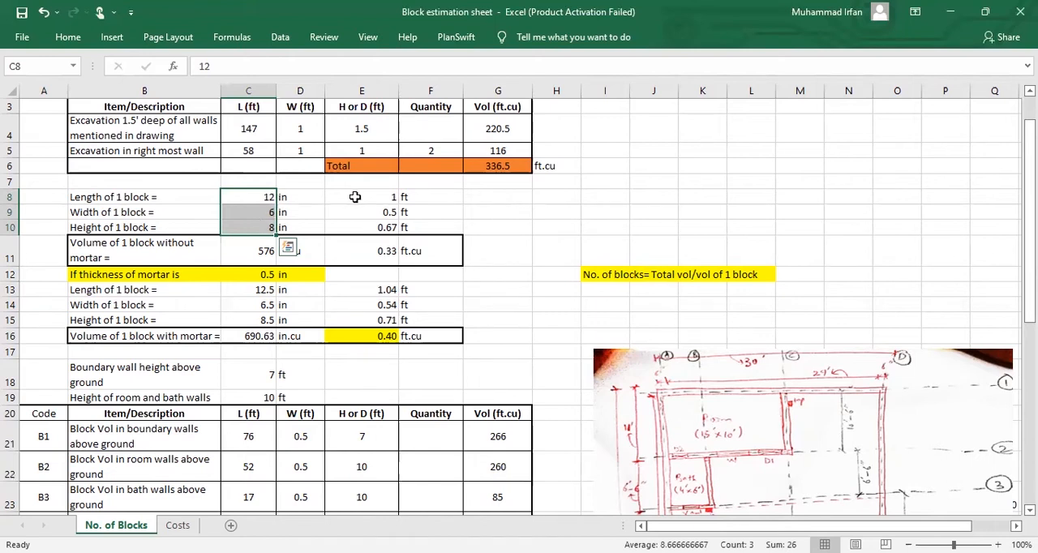
{"action": "left_click_drag", "start_coordinate": [357, 197], "coordinate": [357, 227]}
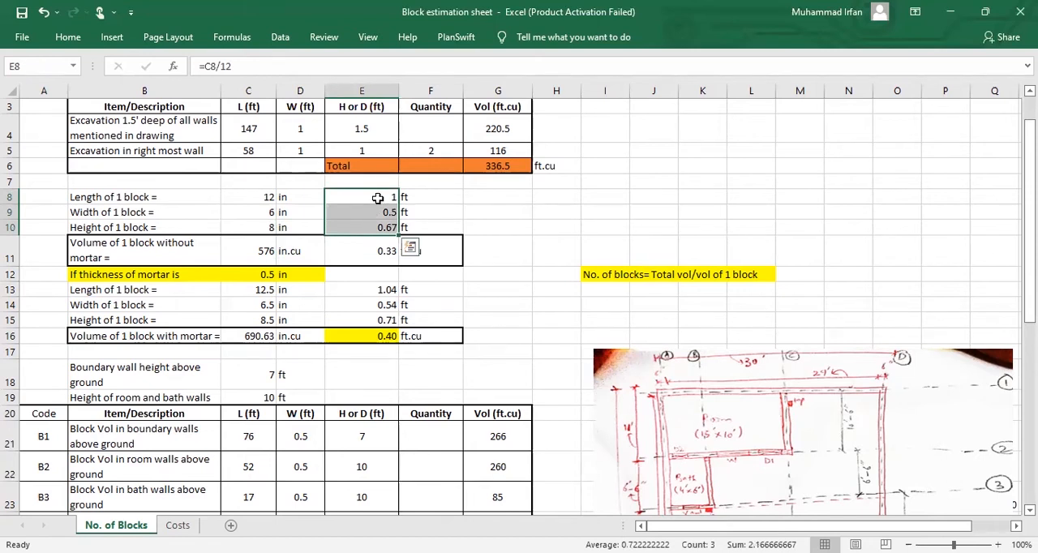
{"action": "left_click", "coordinate": [379, 248]}
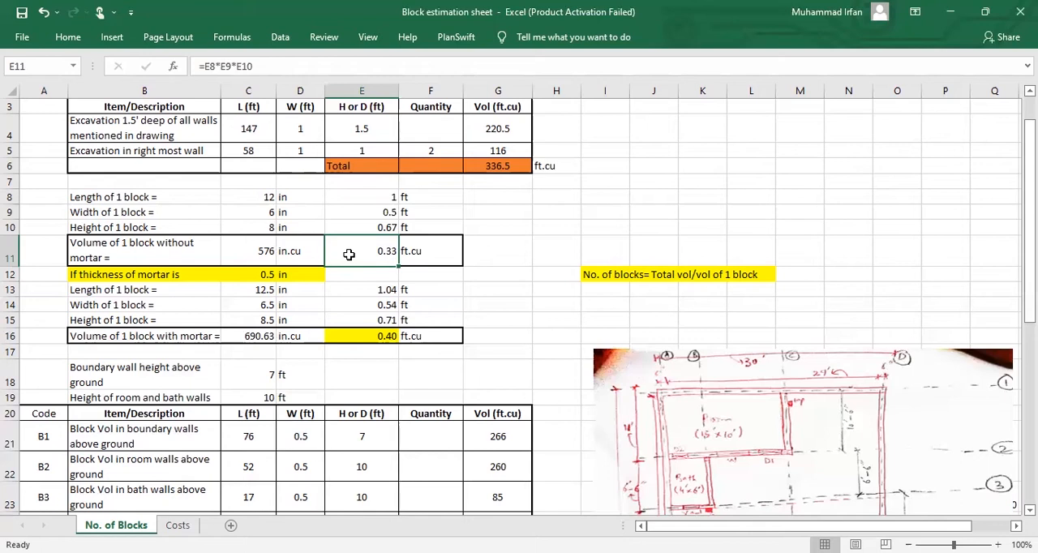
Step: Examine the mortar thickness, the block dimensions including mortar in inches and feet, and the volume of one block with mortar
{"action": "left_click", "coordinate": [261, 279]}
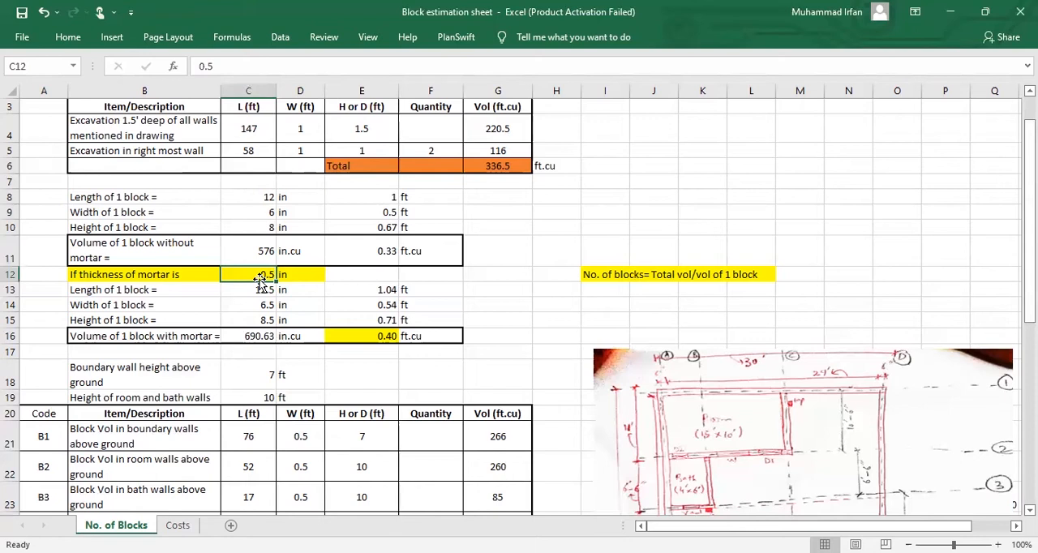
{"action": "left_click", "coordinate": [244, 290]}
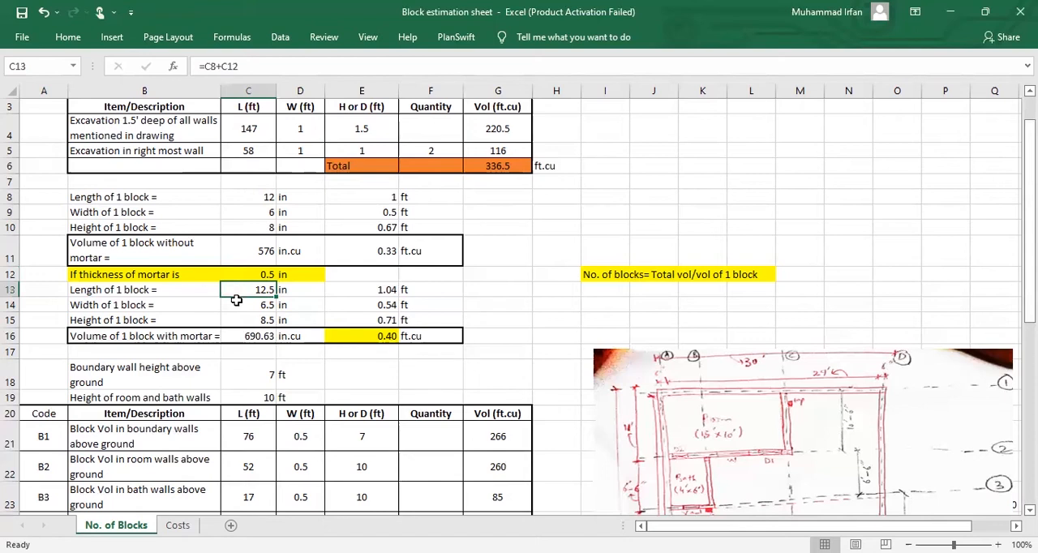
{"action": "left_click", "coordinate": [236, 303]}
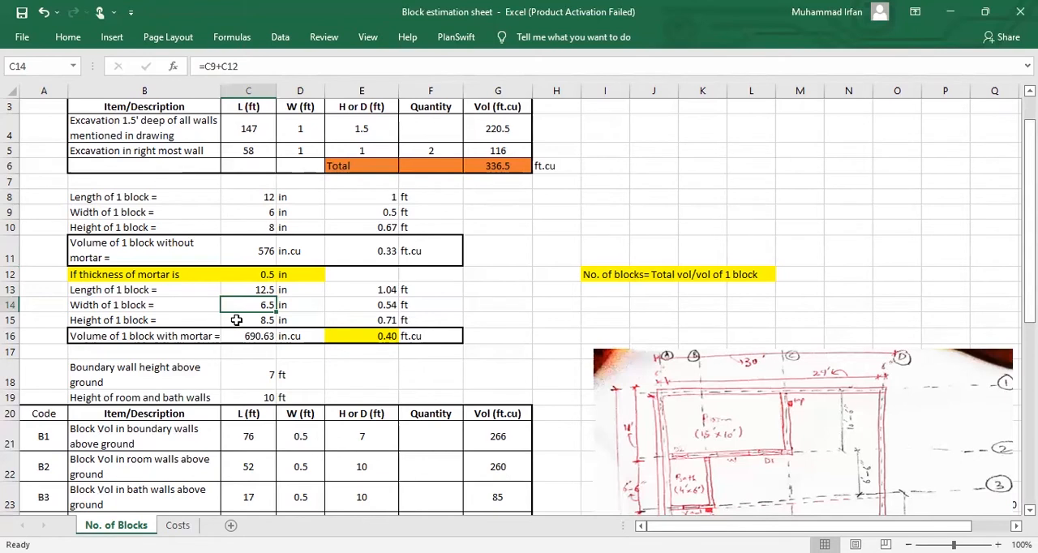
{"action": "left_click", "coordinate": [236, 321]}
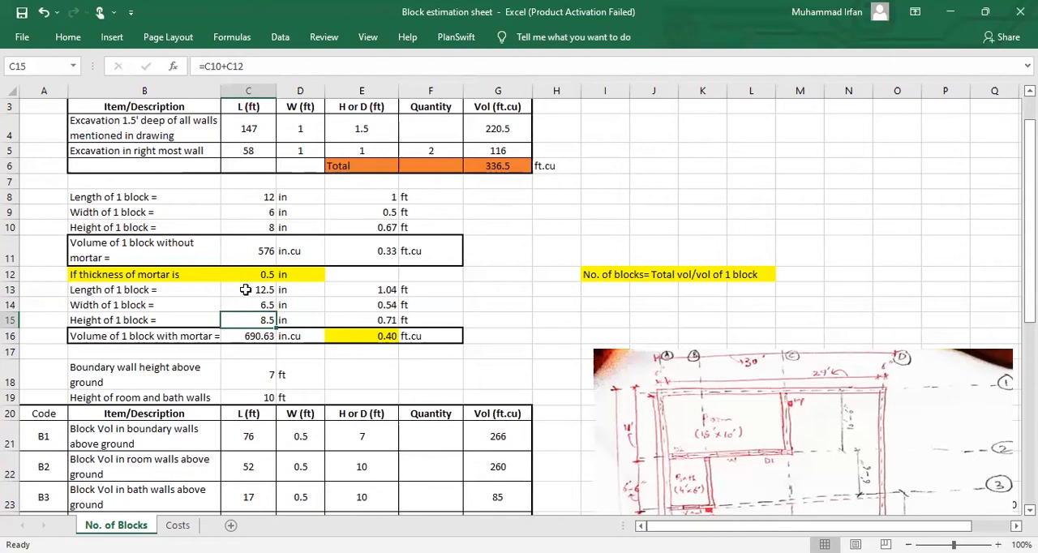
{"action": "left_click_drag", "start_coordinate": [247, 290], "coordinate": [247, 321]}
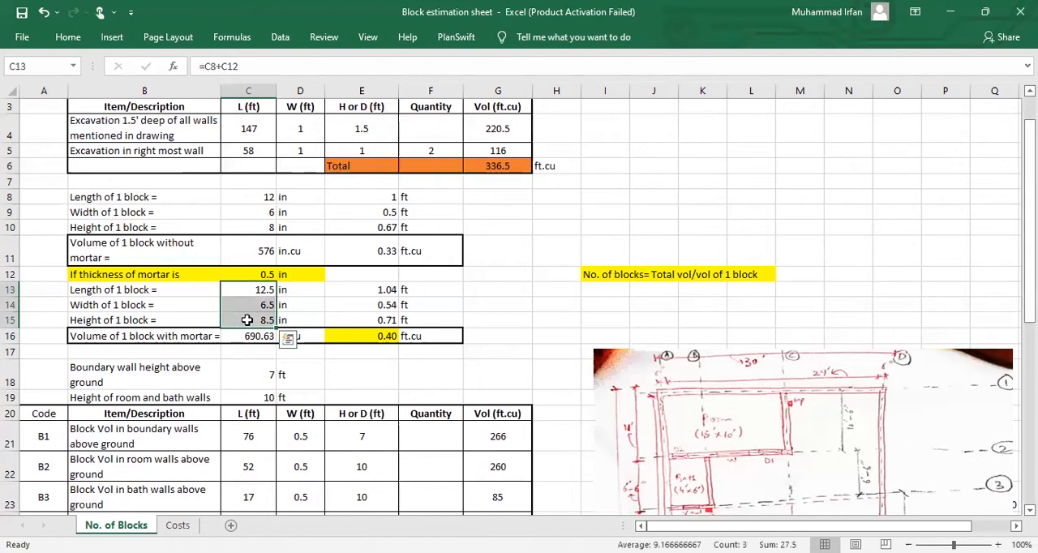
{"action": "left_click", "coordinate": [360, 289]}
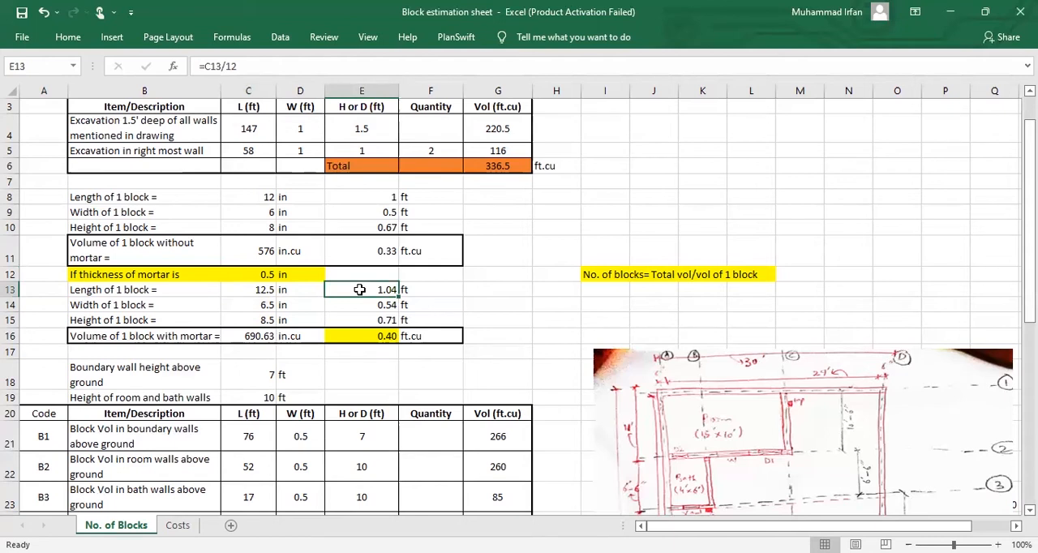
{"action": "left_click", "coordinate": [364, 308]}
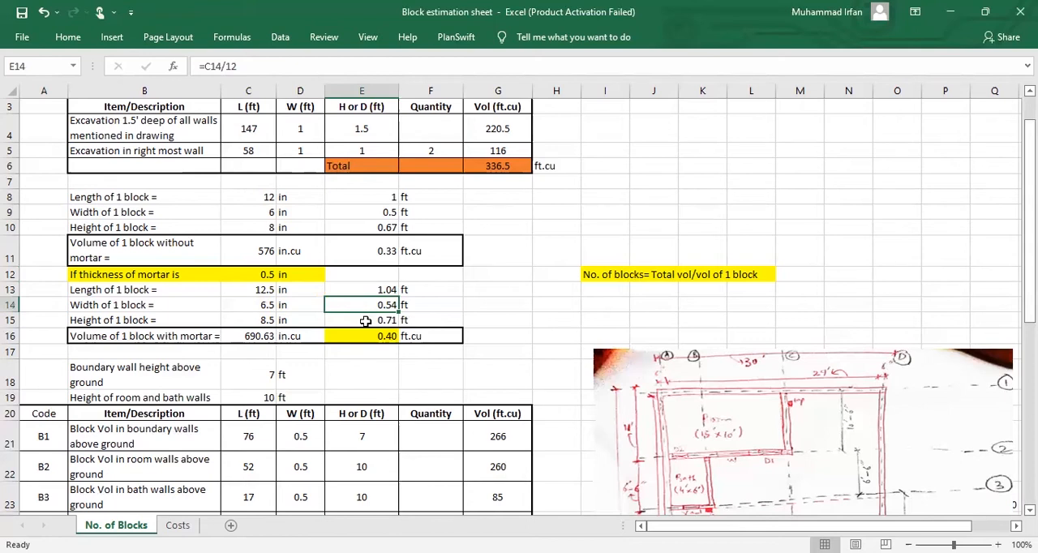
{"action": "left_click", "coordinate": [365, 321]}
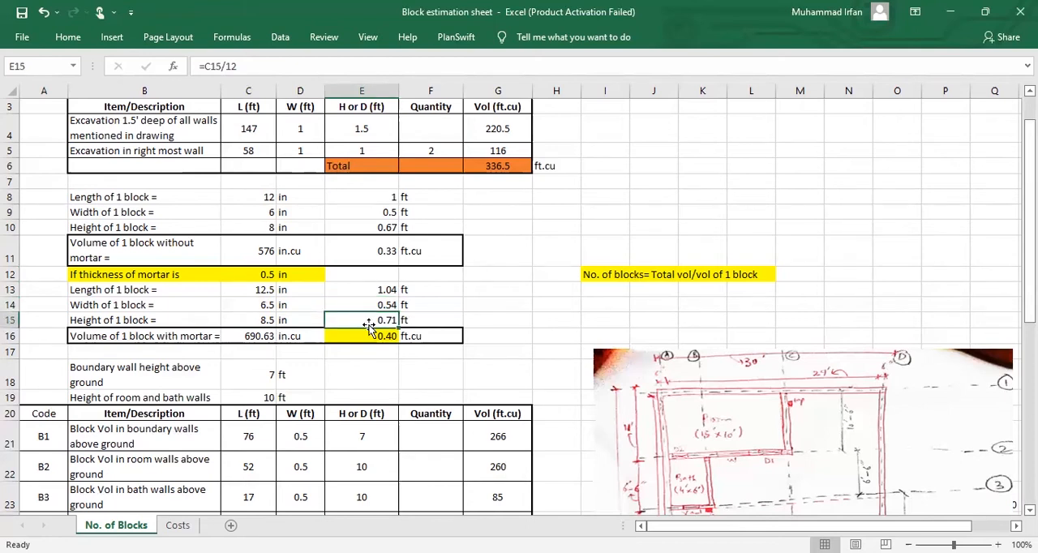
{"action": "left_click_drag", "start_coordinate": [372, 291], "coordinate": [369, 326]}
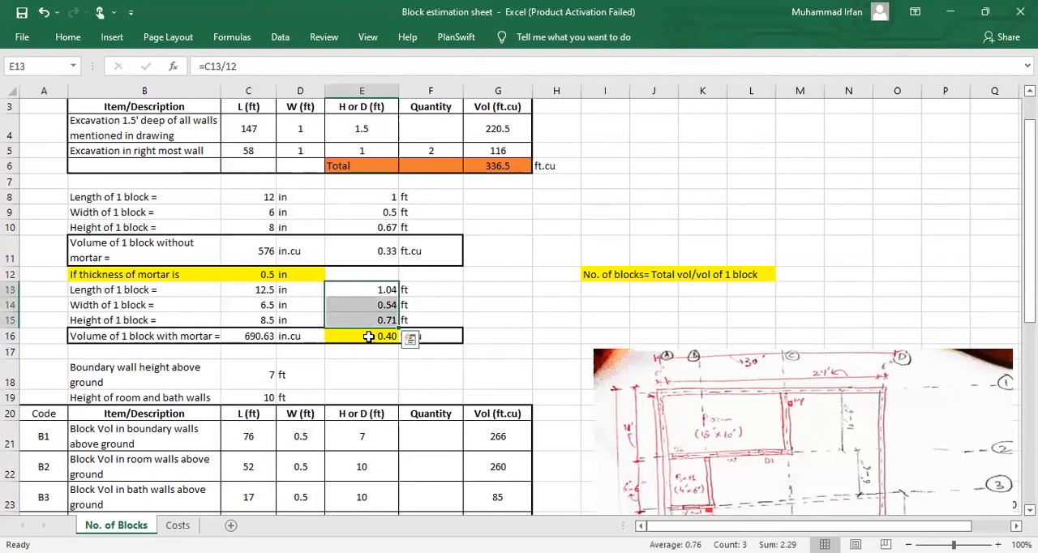
{"action": "left_click", "coordinate": [369, 336]}
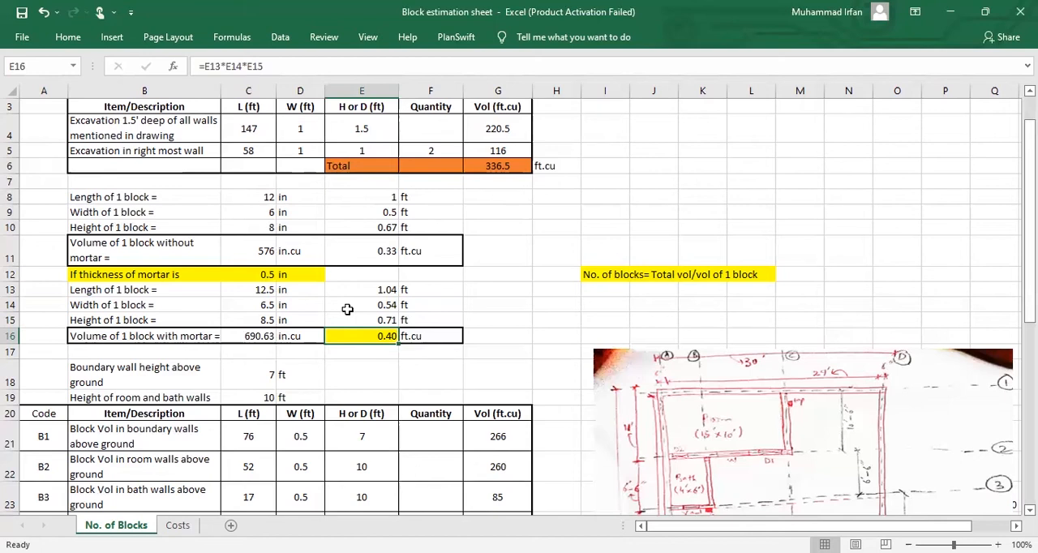
Step: Review the B1 boundary wall row: its description, length, width, height taken from the boundary wall height, and volume formula
{"action": "left_click", "coordinate": [667, 276]}
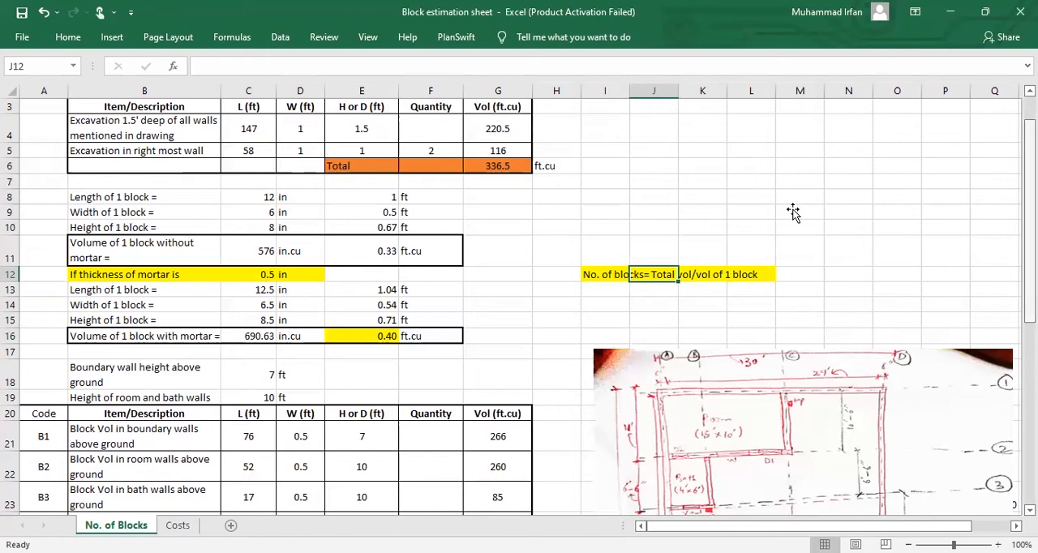
{"action": "scroll", "coordinate": [793, 212], "scroll_direction": "down", "scroll_amount": 4}
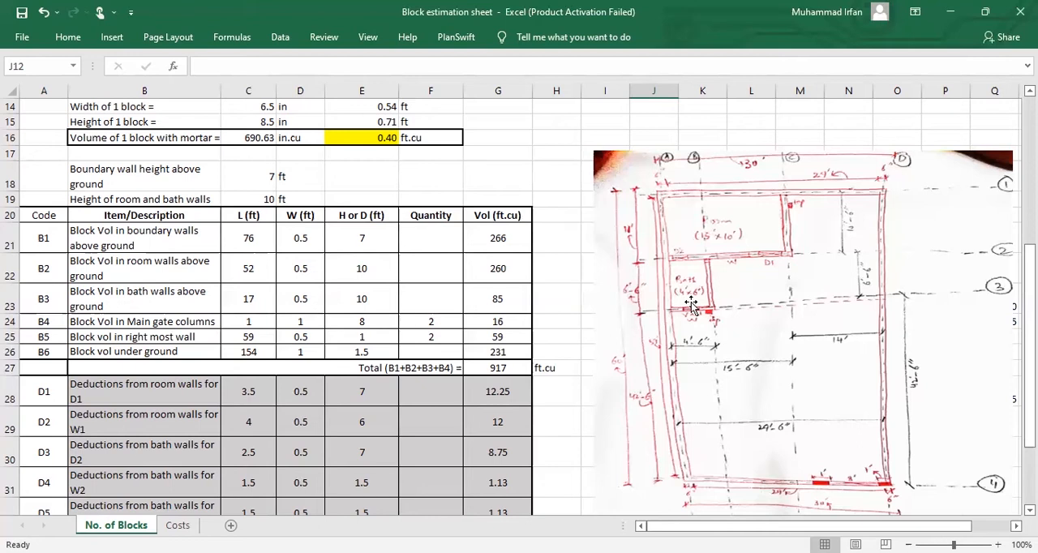
{"action": "left_click", "coordinate": [192, 234]}
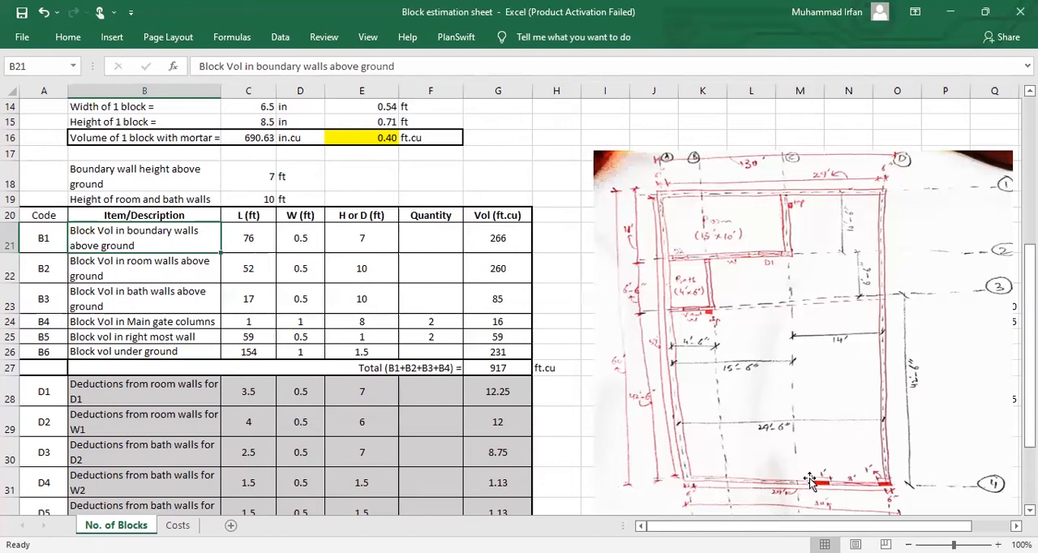
{"action": "left_click", "coordinate": [256, 242]}
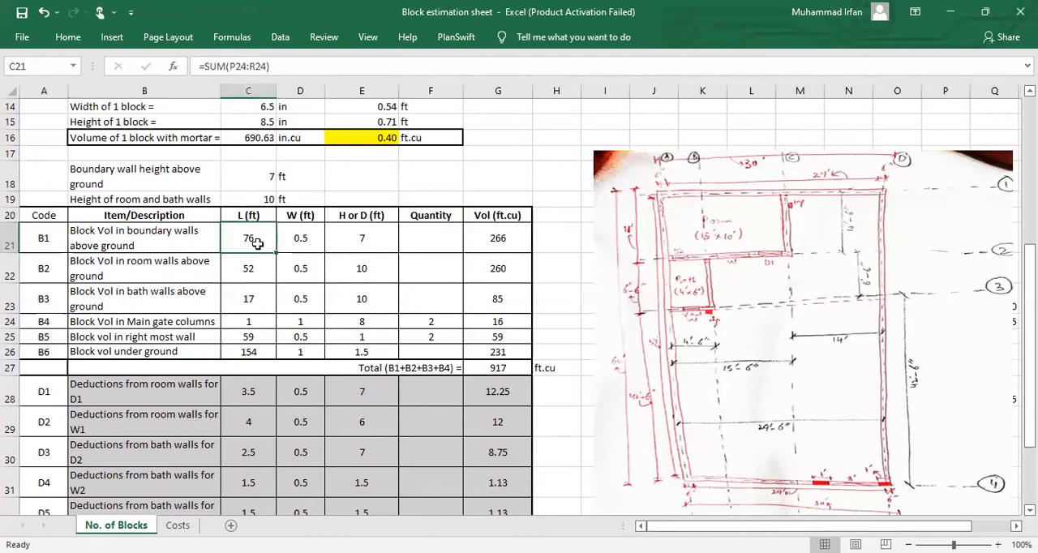
{"action": "left_click", "coordinate": [279, 244]}
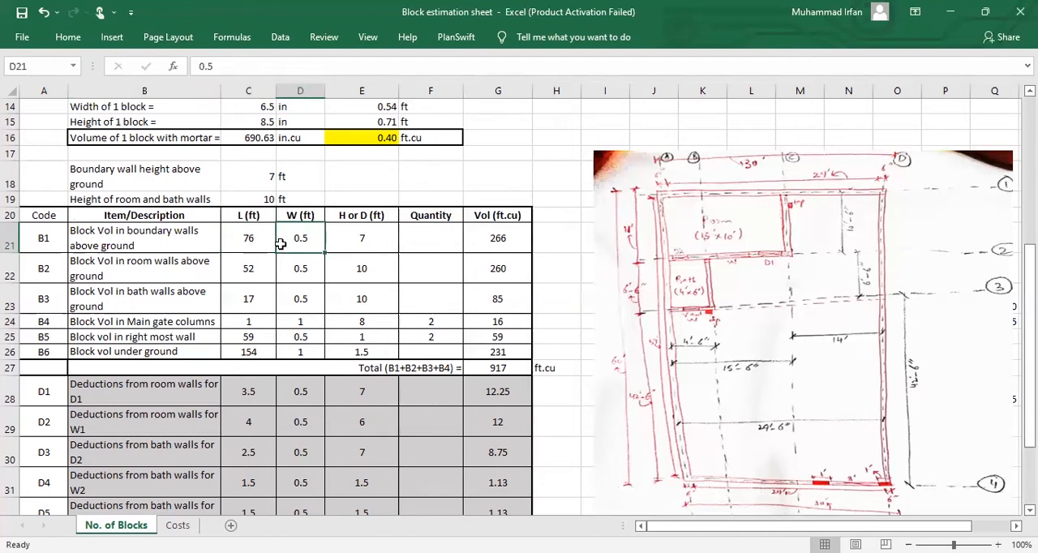
{"action": "left_click", "coordinate": [350, 246]}
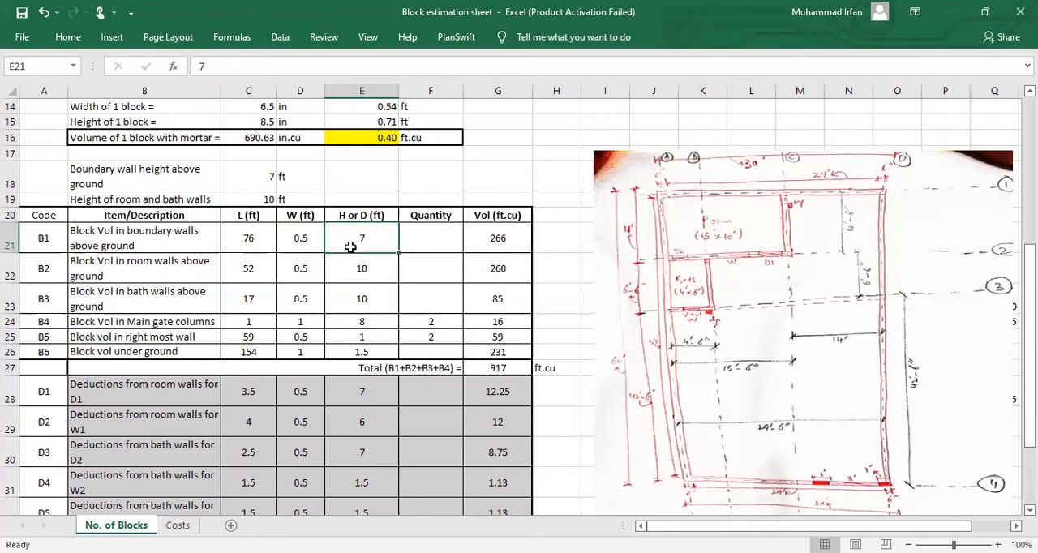
{"action": "left_click", "coordinate": [260, 172]}
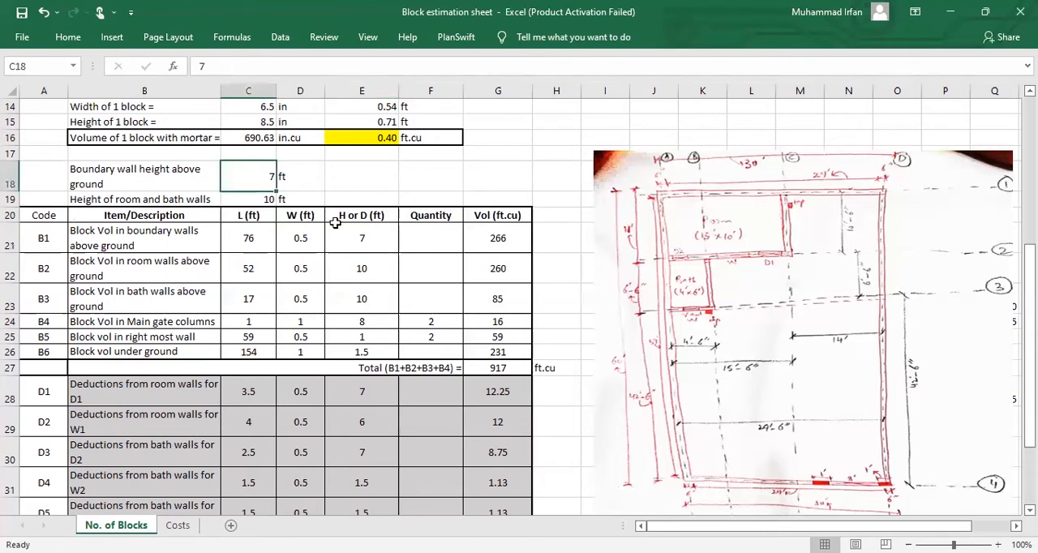
{"action": "left_click_drag", "start_coordinate": [357, 238], "coordinate": [258, 233]}
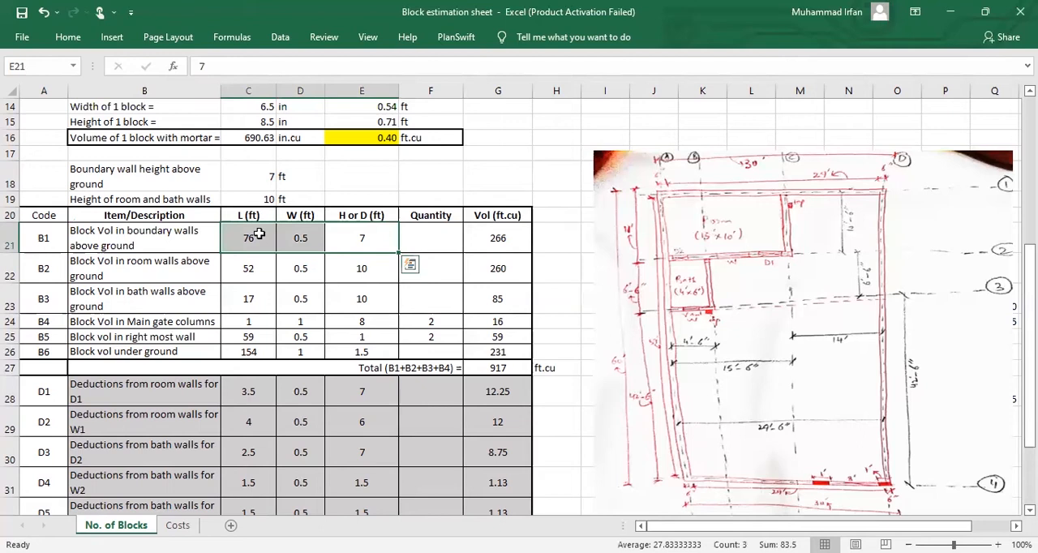
{"action": "left_click", "coordinate": [490, 244]}
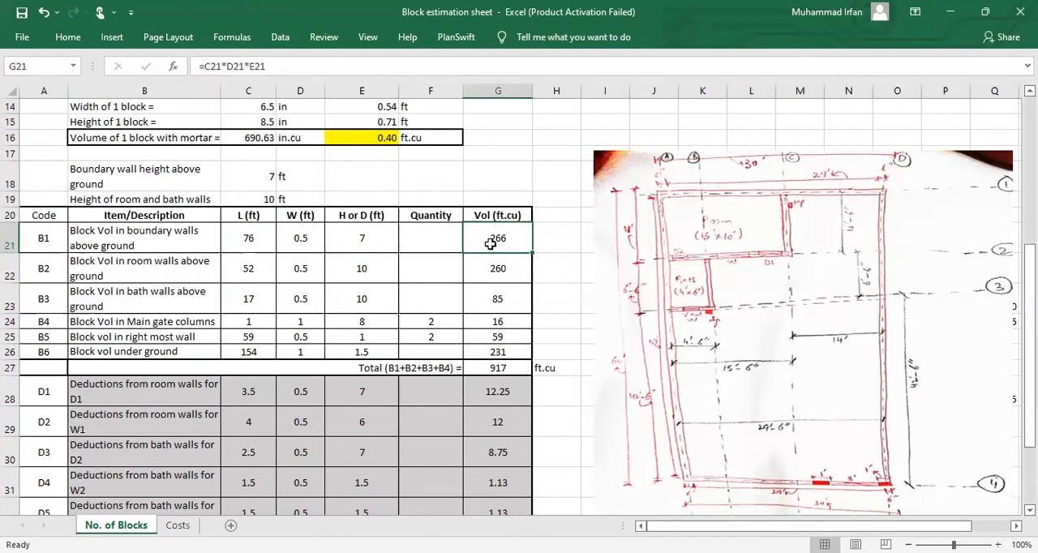
Step: Review the B2 room walls row: its description, length, width, height taken from the room wall height, and volume
{"action": "left_click", "coordinate": [213, 274]}
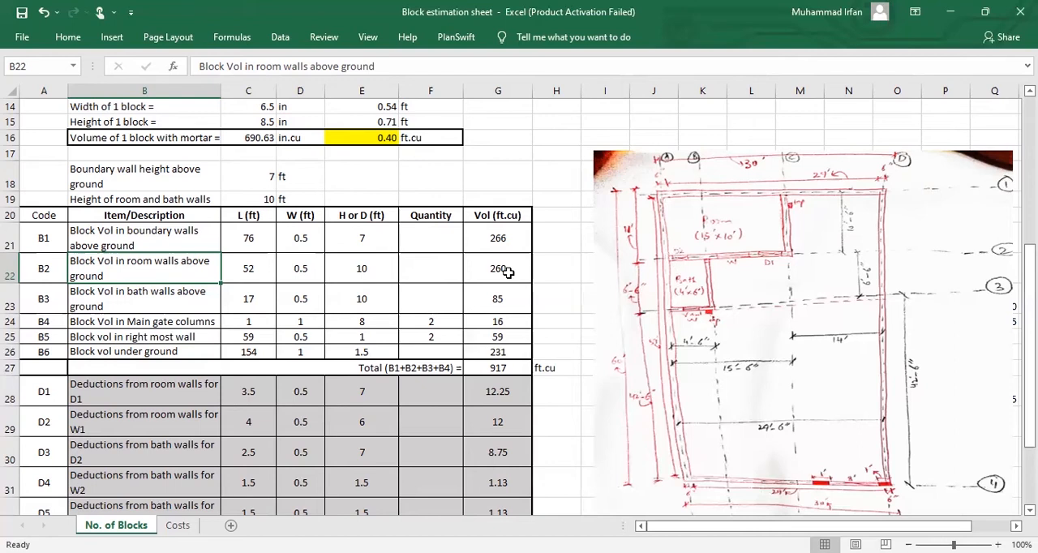
{"action": "left_click", "coordinate": [300, 271]}
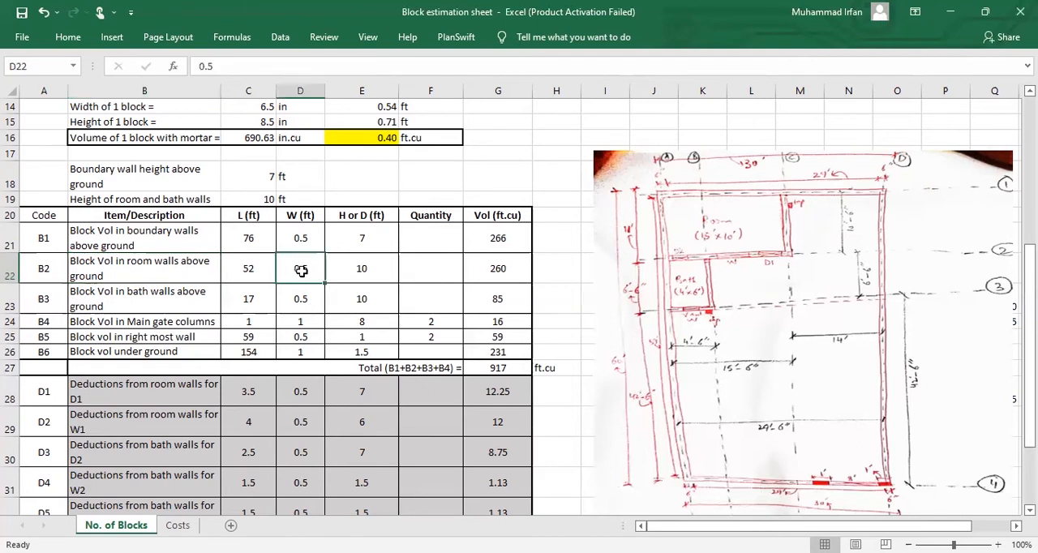
{"action": "left_click", "coordinate": [372, 271]}
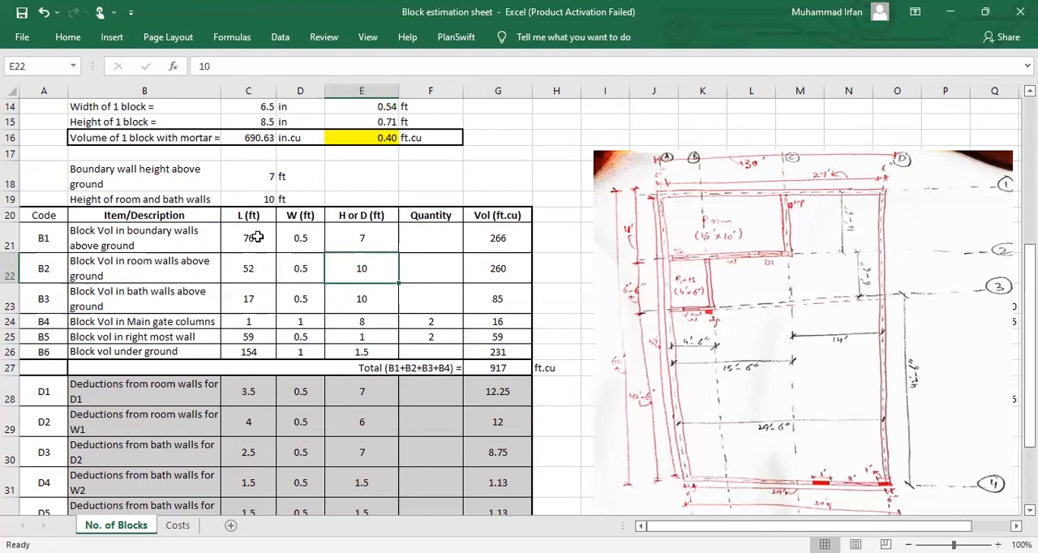
{"action": "left_click", "coordinate": [257, 198]}
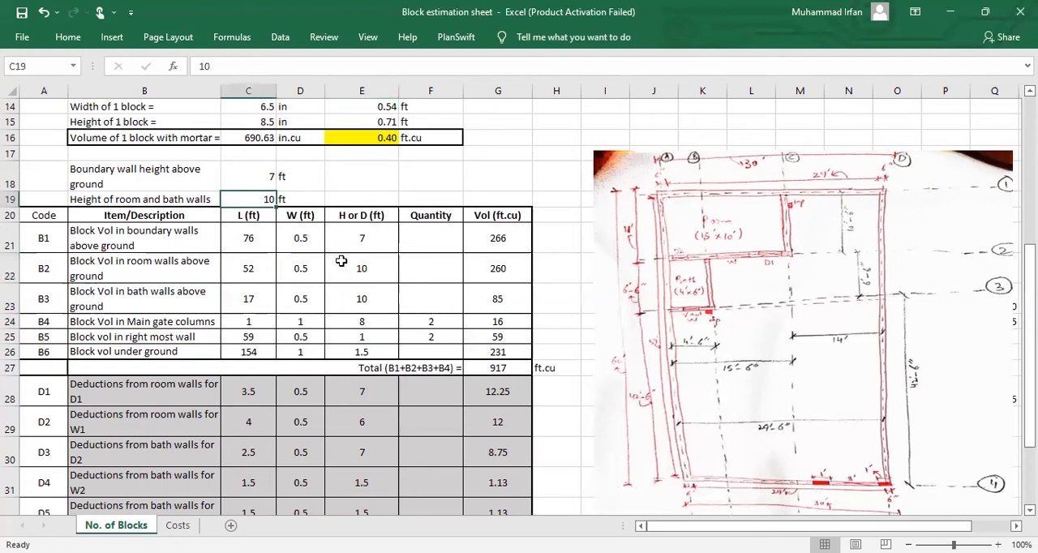
{"action": "left_click", "coordinate": [341, 260]}
{"action": "left_click_drag", "start_coordinate": [260, 270], "coordinate": [365, 270]}
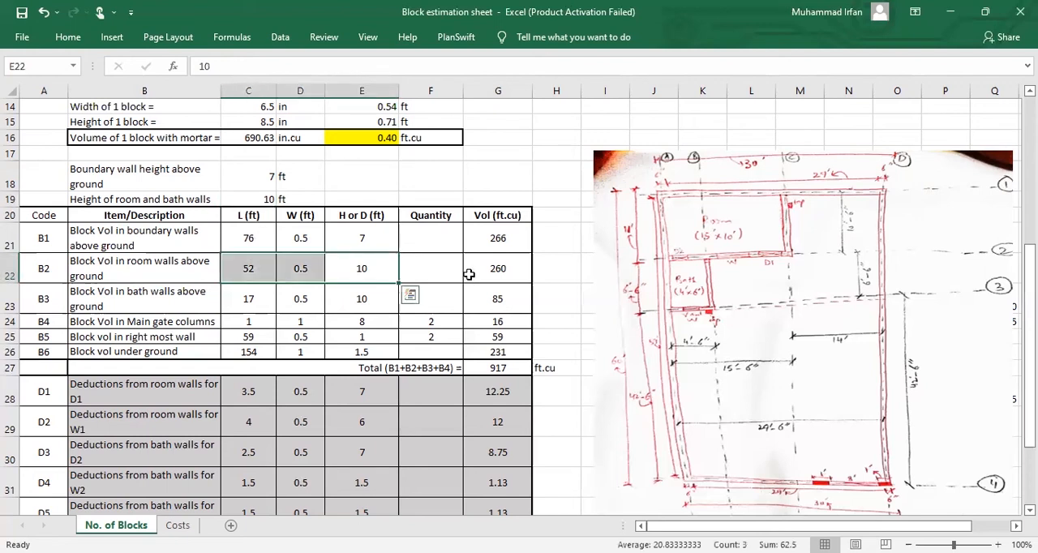
{"action": "left_click", "coordinate": [478, 274]}
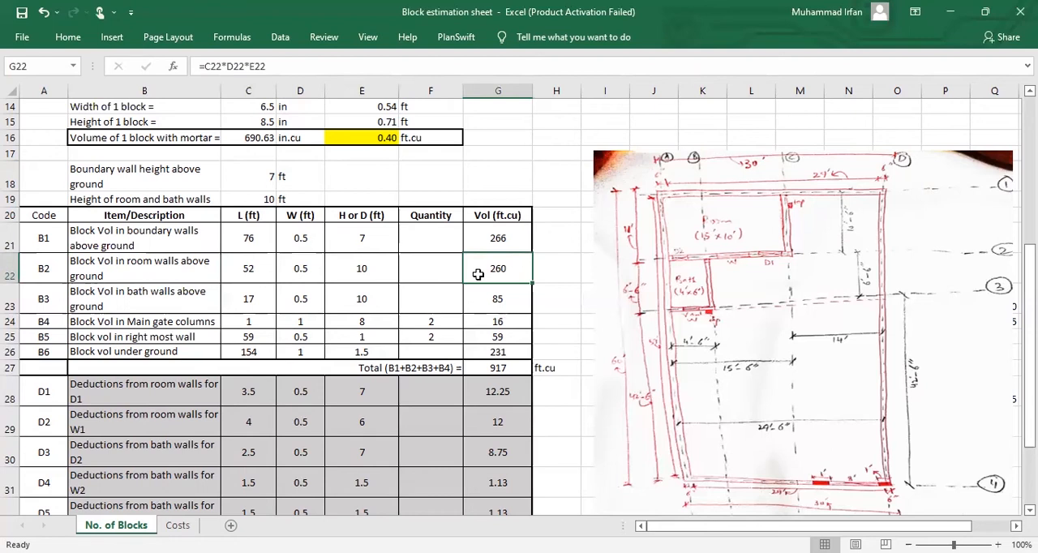
Step: Review the B3 bath walls row: its description, length formula, width and height values
{"action": "left_click", "coordinate": [160, 305]}
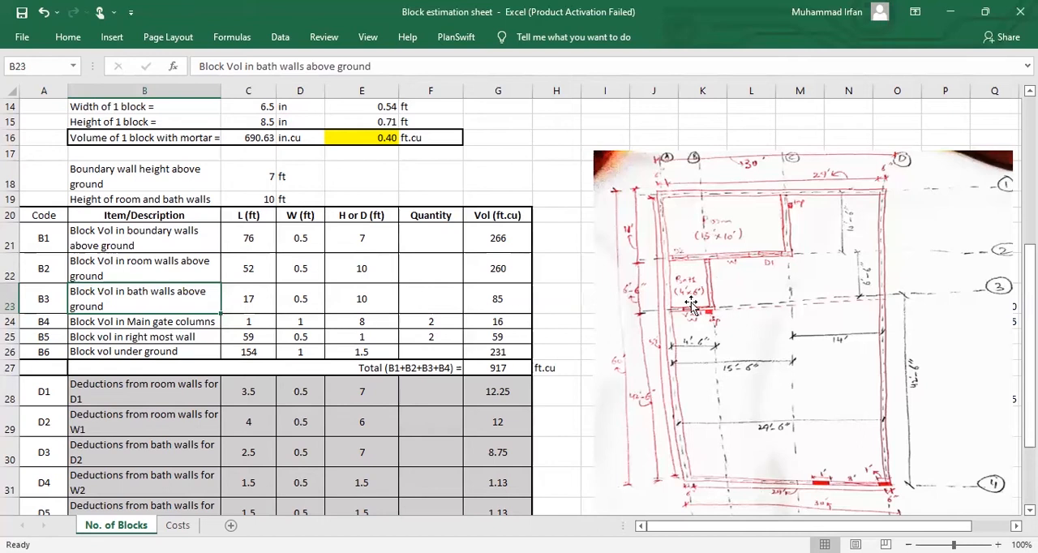
{"action": "left_click", "coordinate": [254, 304]}
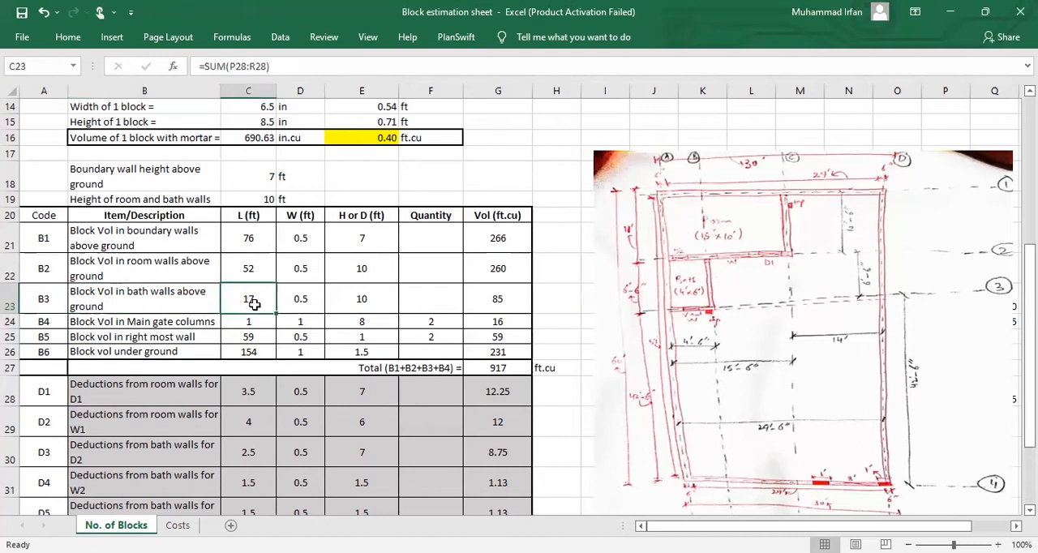
{"action": "left_click", "coordinate": [307, 303]}
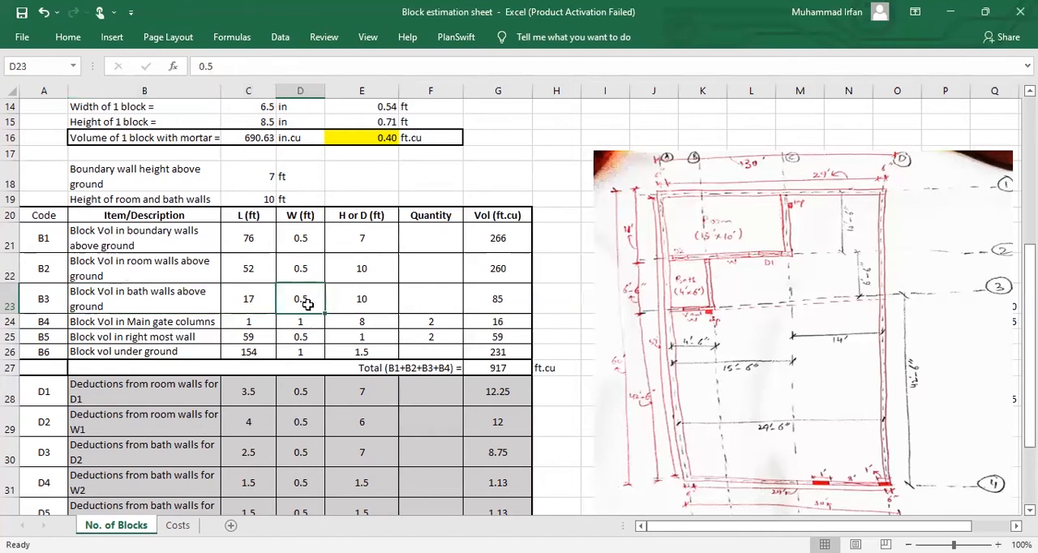
{"action": "left_click", "coordinate": [352, 306]}
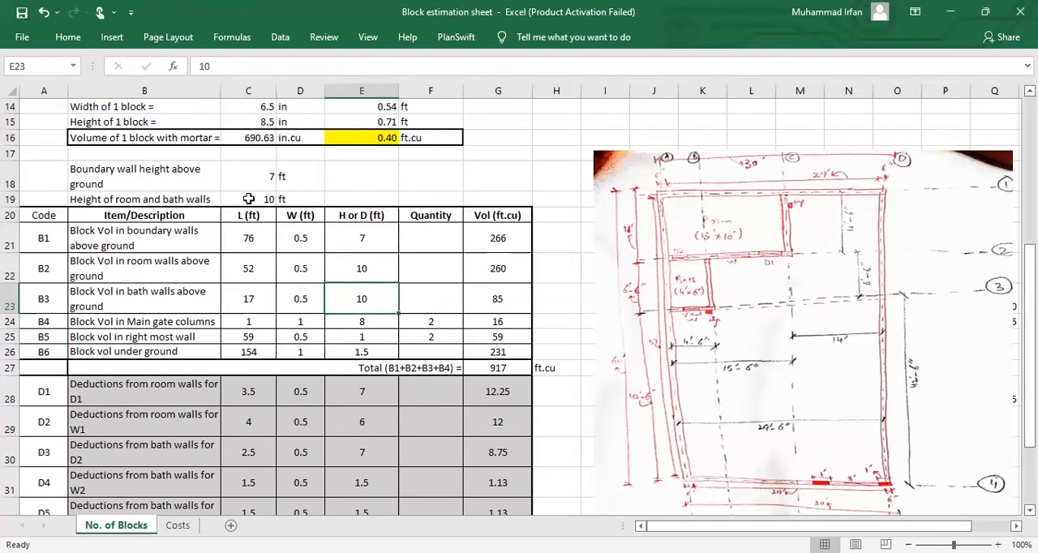
Step: Check the B3 bath walls volume formula, then the B4 main gate columns row's length, quantity and volume formula
{"action": "left_click", "coordinate": [271, 300], "text": "shift"}
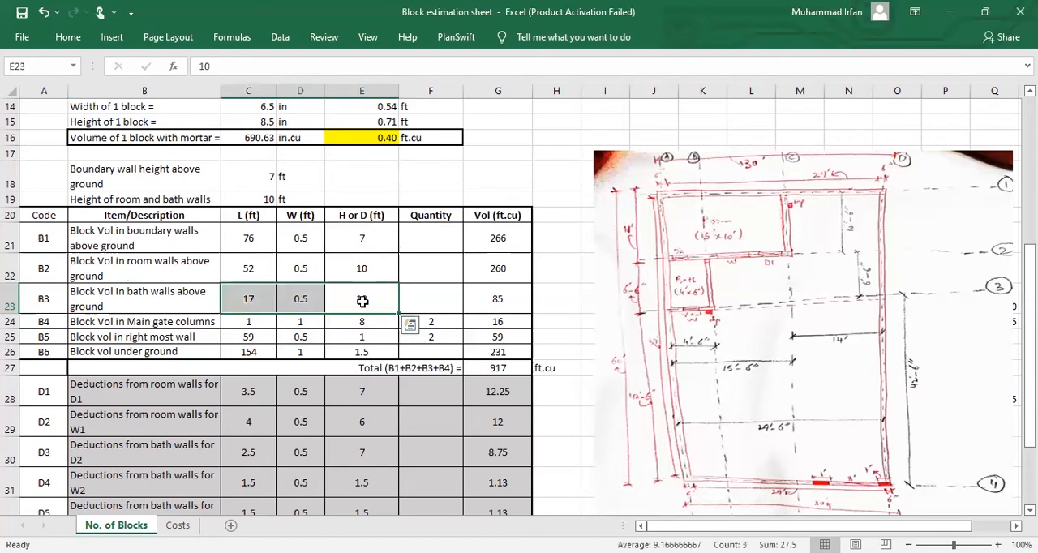
{"action": "left_click", "coordinate": [474, 300]}
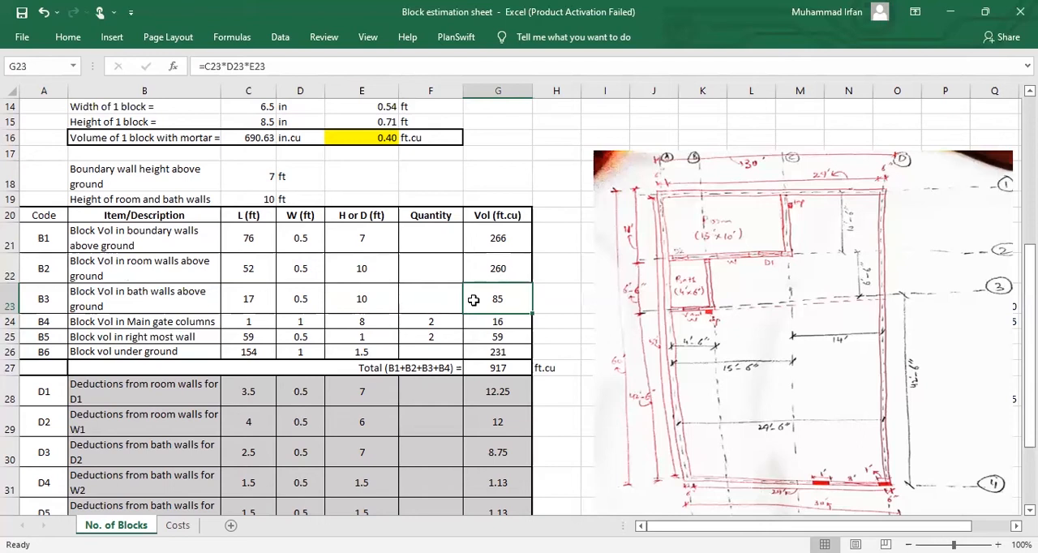
{"action": "left_click", "coordinate": [246, 321]}
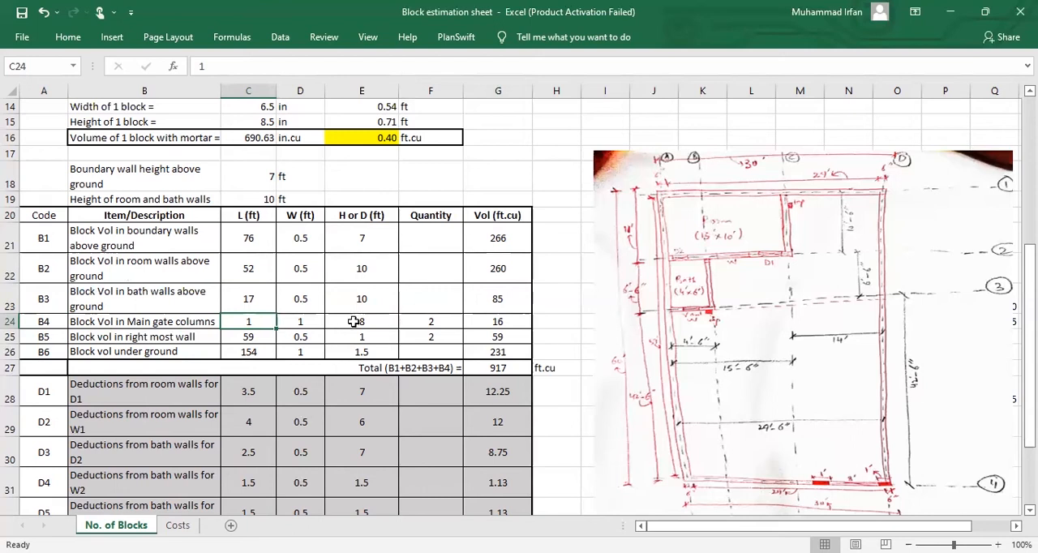
{"action": "left_click", "coordinate": [424, 322]}
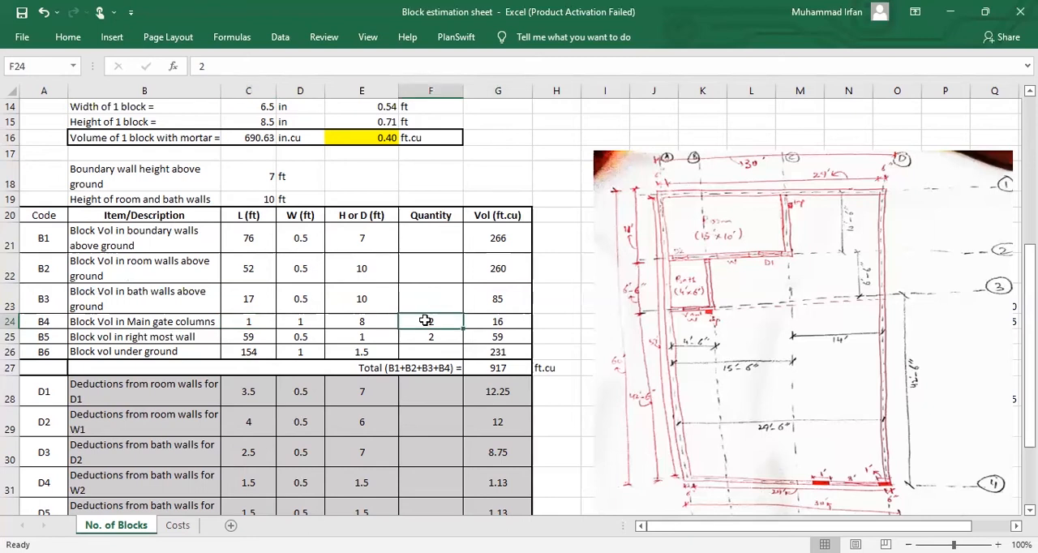
{"action": "left_click", "coordinate": [498, 321]}
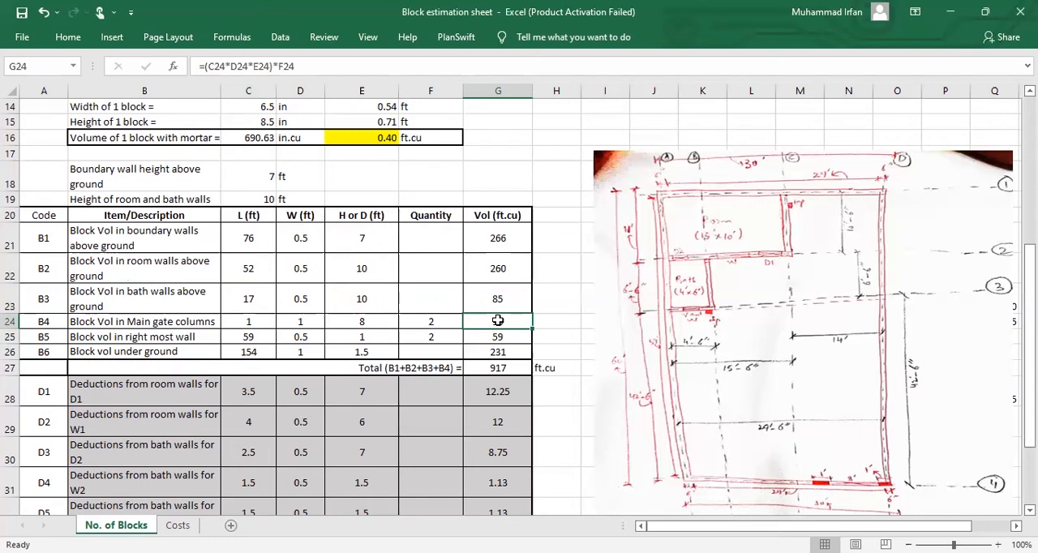
Step: Review the B5 right most wall row: its description, length, width, height, quantity and volume formula
{"action": "left_click", "coordinate": [203, 338]}
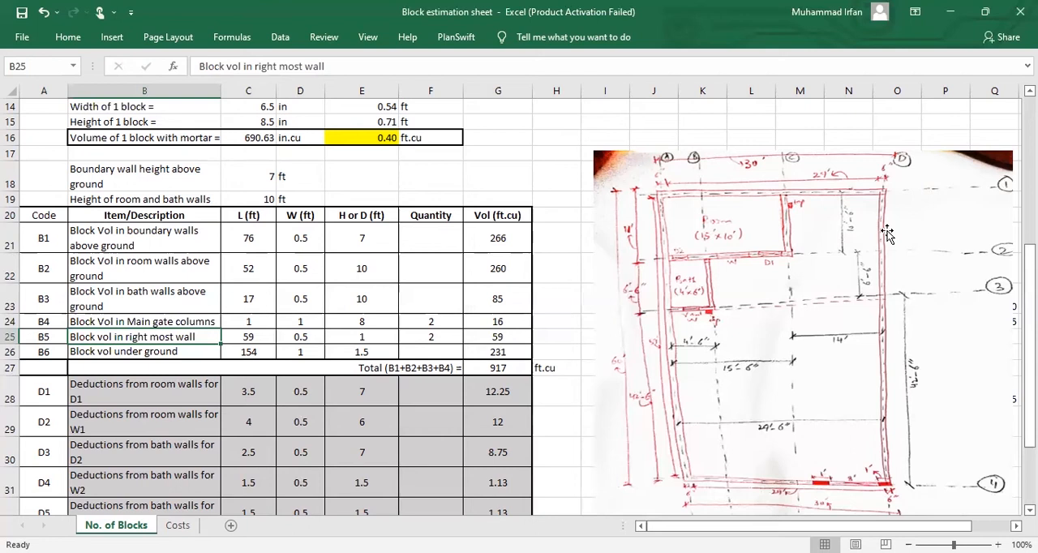
{"action": "left_click", "coordinate": [255, 339]}
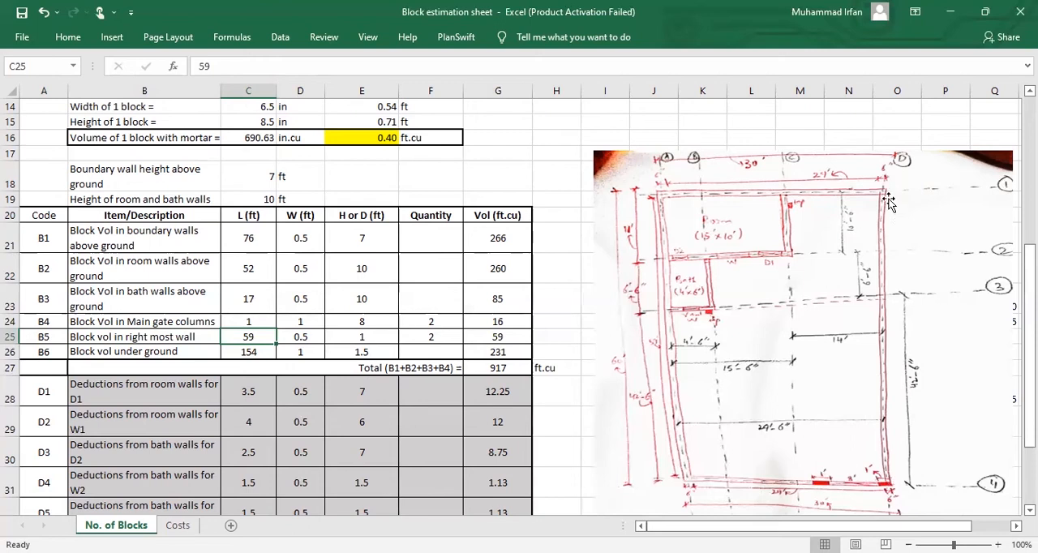
{"action": "left_click", "coordinate": [313, 337]}
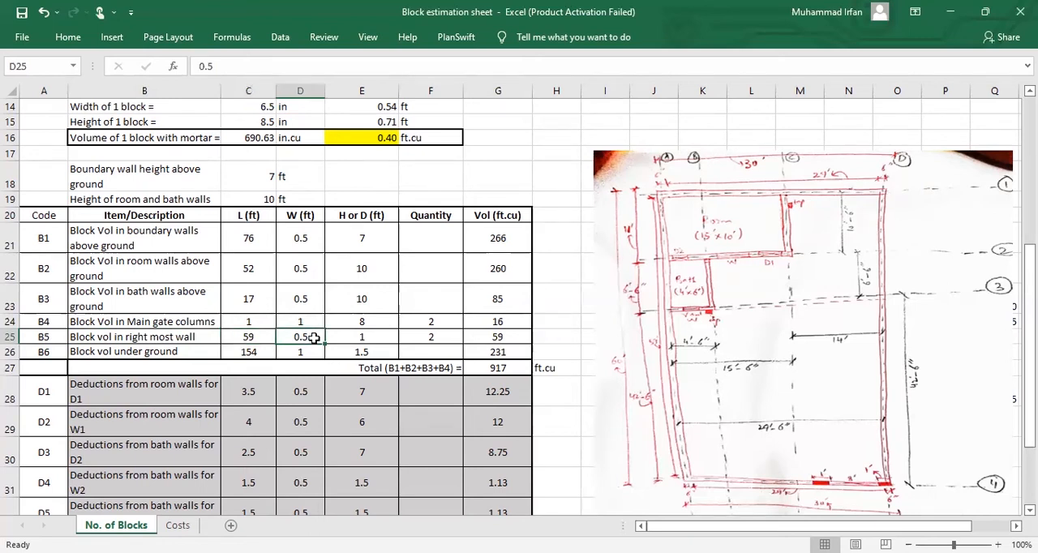
{"action": "left_click", "coordinate": [362, 339]}
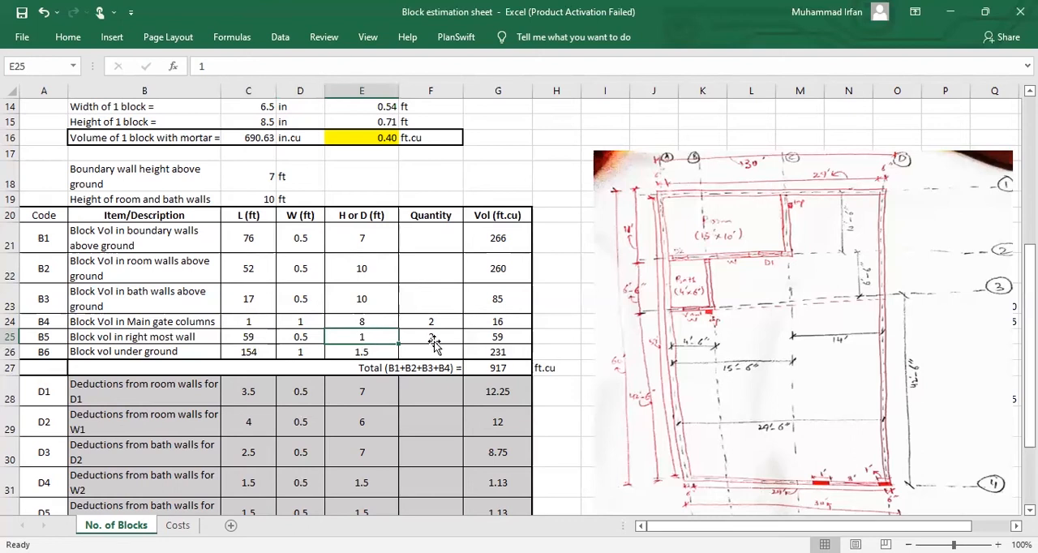
{"action": "key", "text": "Right"}
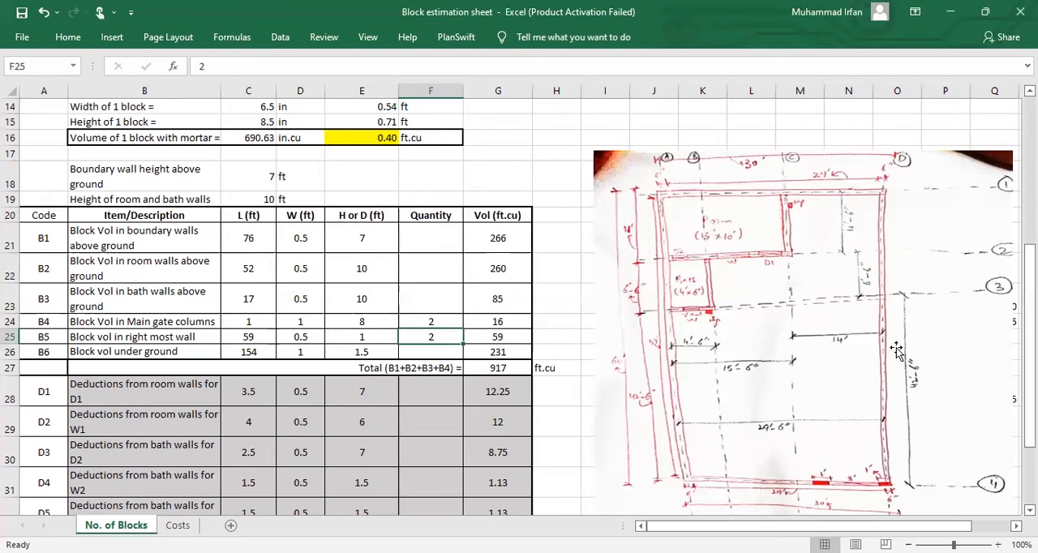
{"action": "left_click", "coordinate": [504, 336]}
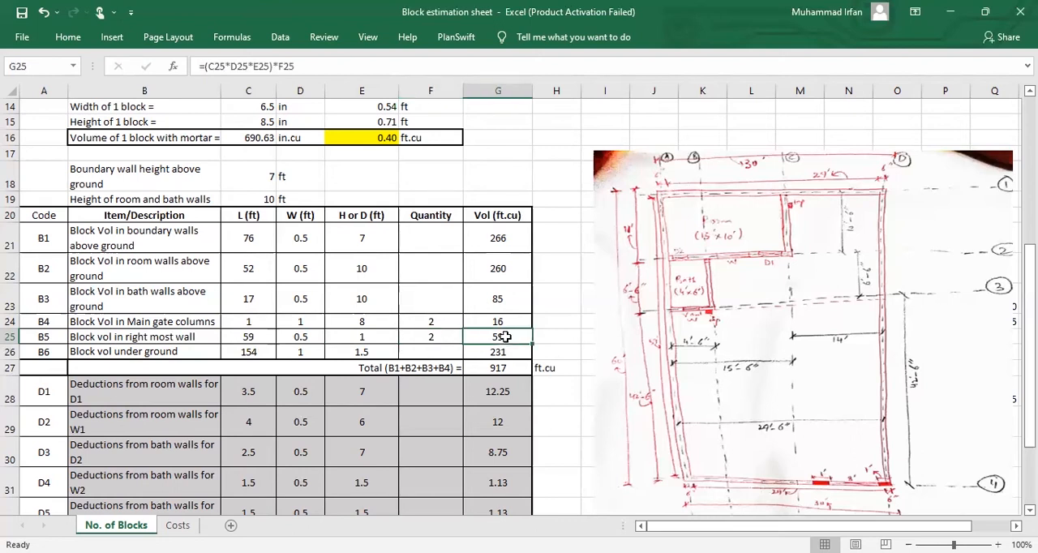
Step: Review the B6 underground row: its description, length, width, depth and volume formula
{"action": "left_click", "coordinate": [199, 354]}
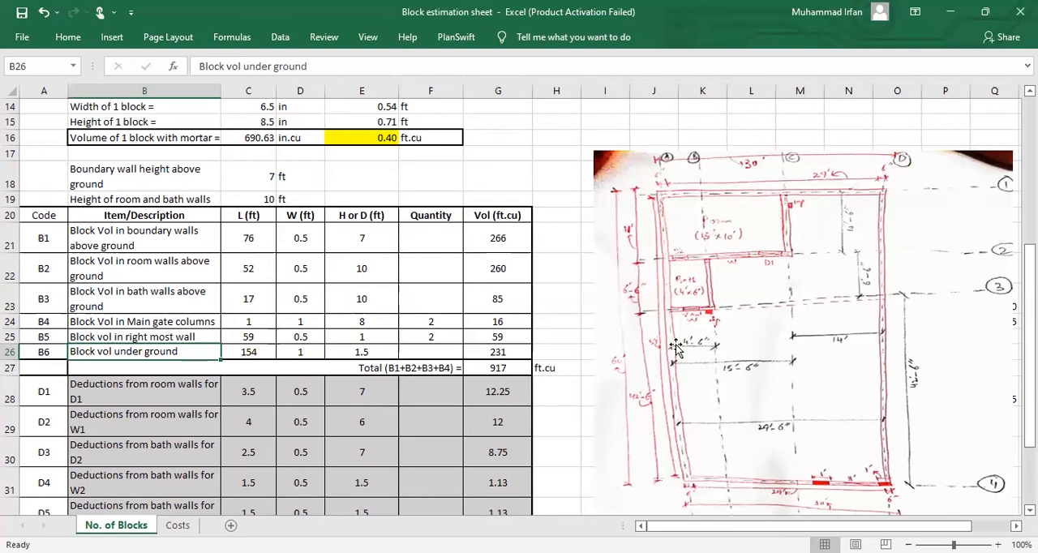
{"action": "left_click", "coordinate": [302, 351]}
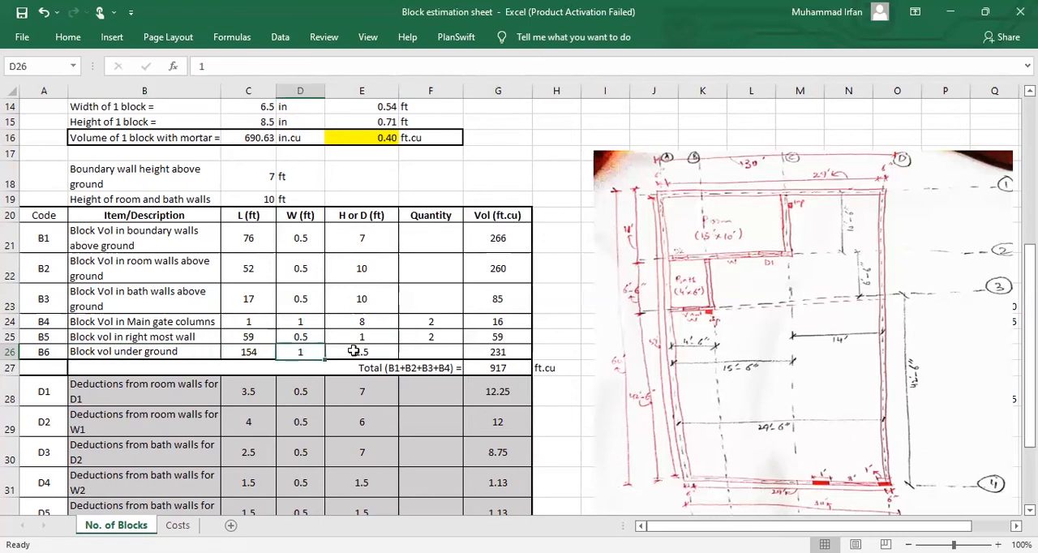
{"action": "left_click_drag", "start_coordinate": [302, 350], "coordinate": [354, 350]}
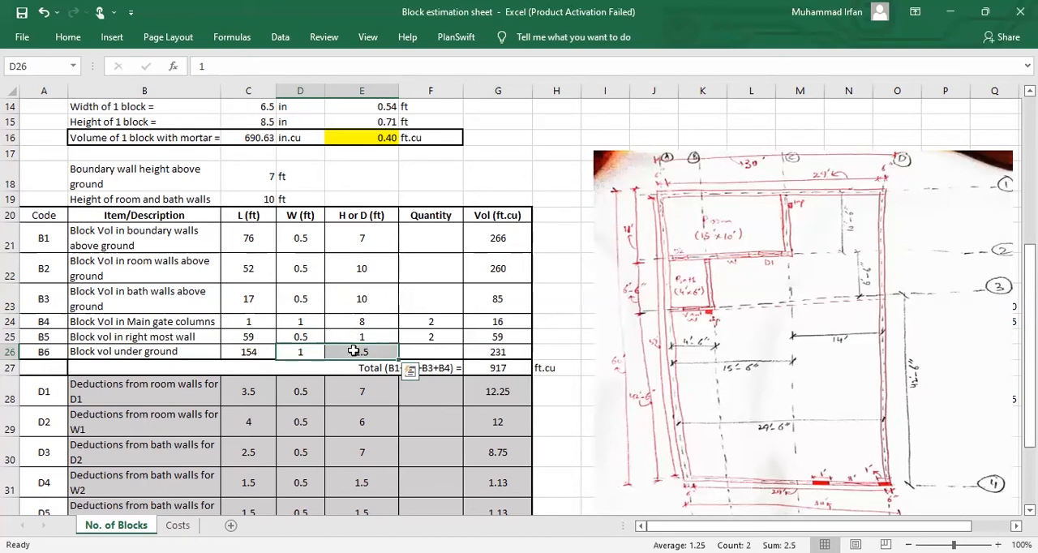
{"action": "left_click", "coordinate": [250, 350]}
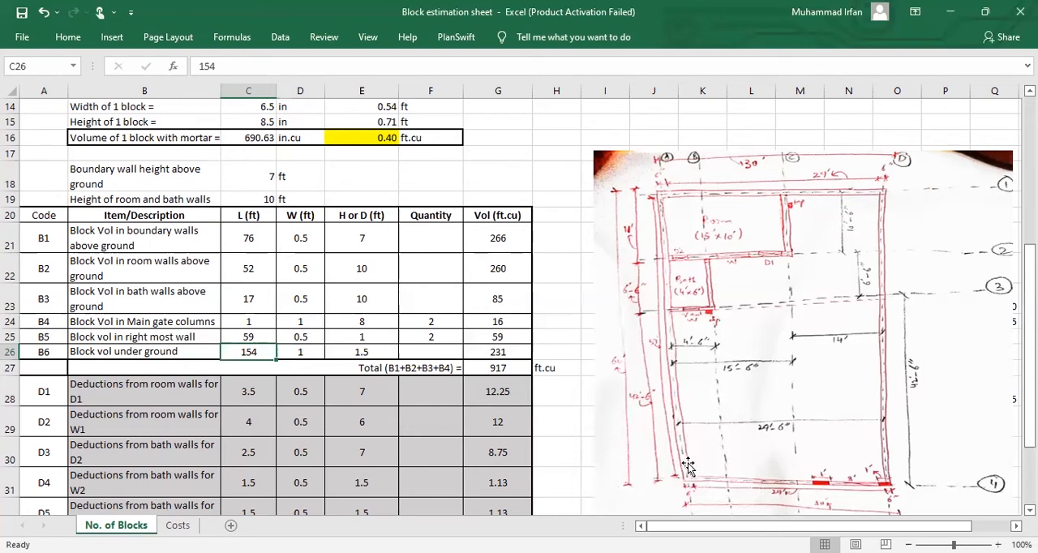
{"action": "left_click", "coordinate": [305, 352]}
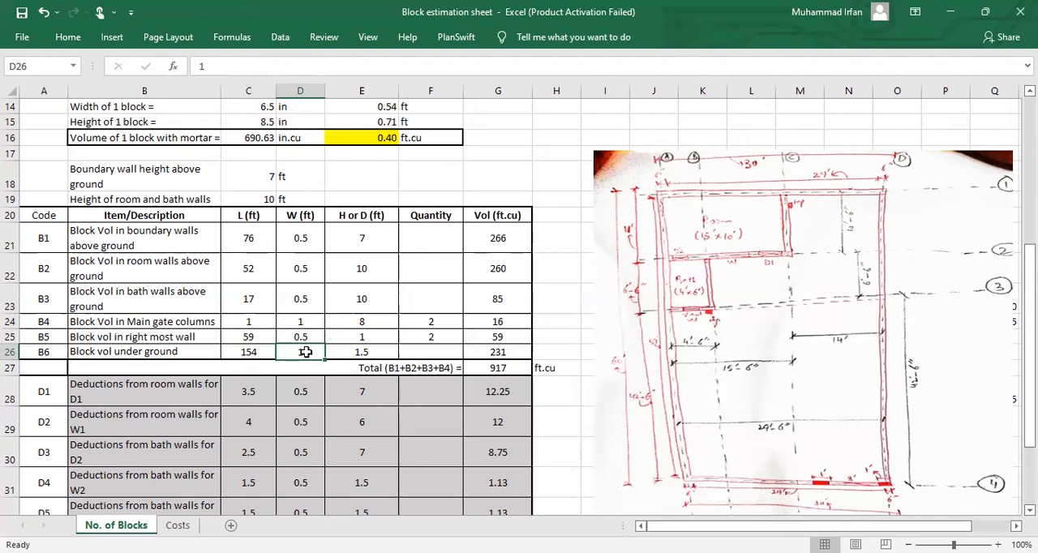
{"action": "left_click", "coordinate": [360, 354]}
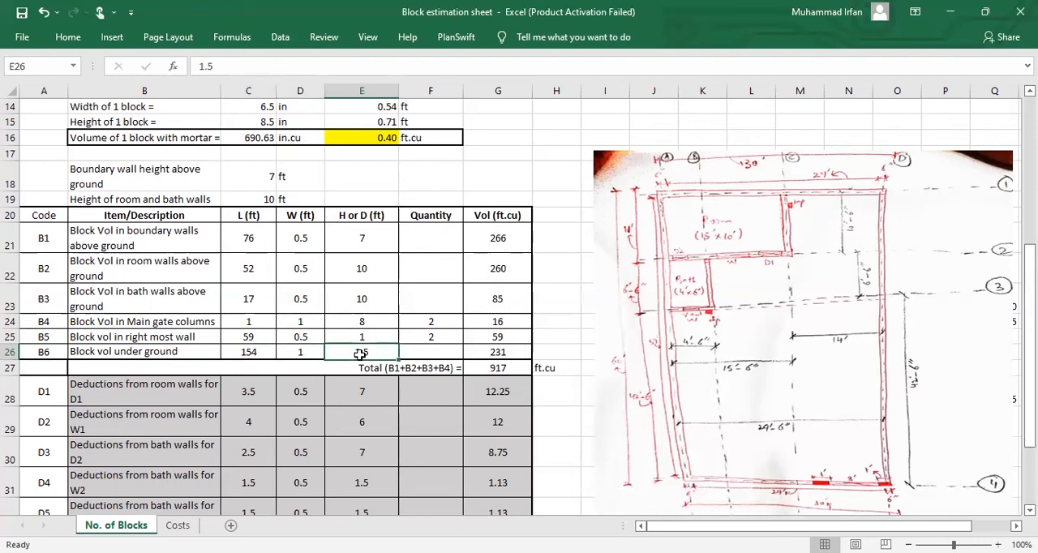
{"action": "left_click", "coordinate": [261, 358], "text": "shift"}
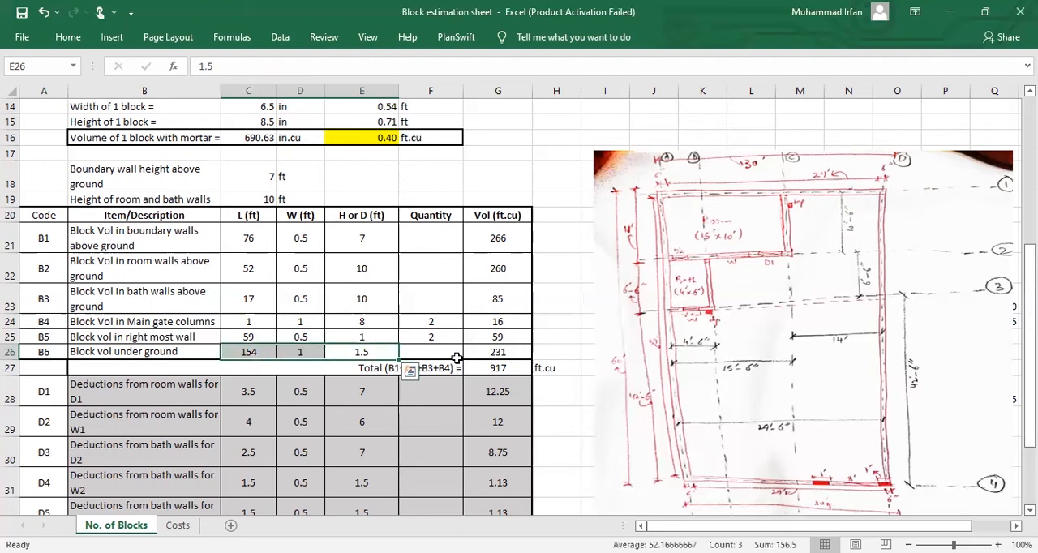
{"action": "left_click", "coordinate": [497, 352]}
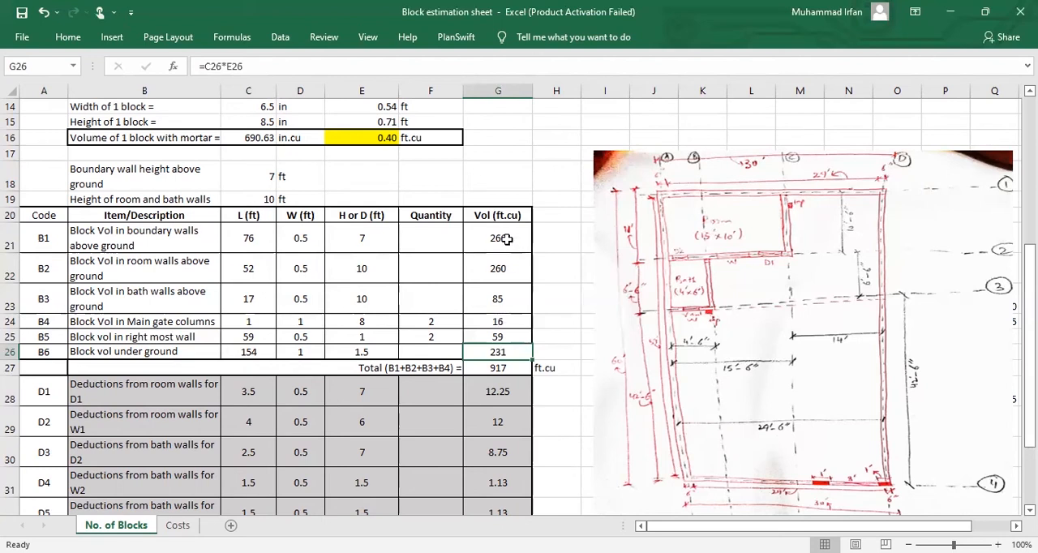
Step: Examine the block volume column and the total volume sum formula for rows B1 to B6
{"action": "left_click_drag", "start_coordinate": [498, 238], "coordinate": [503, 355]}
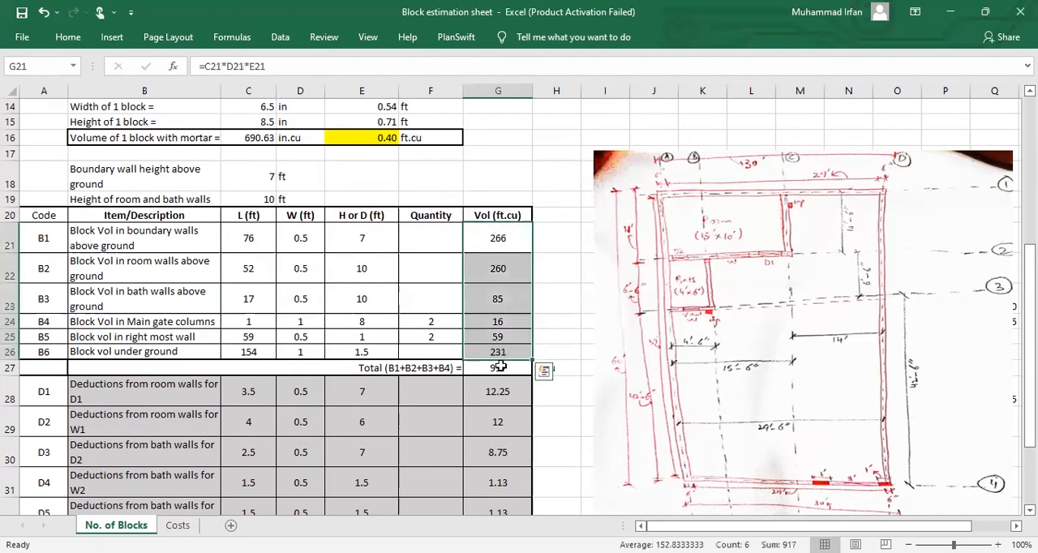
{"action": "left_click", "coordinate": [501, 367]}
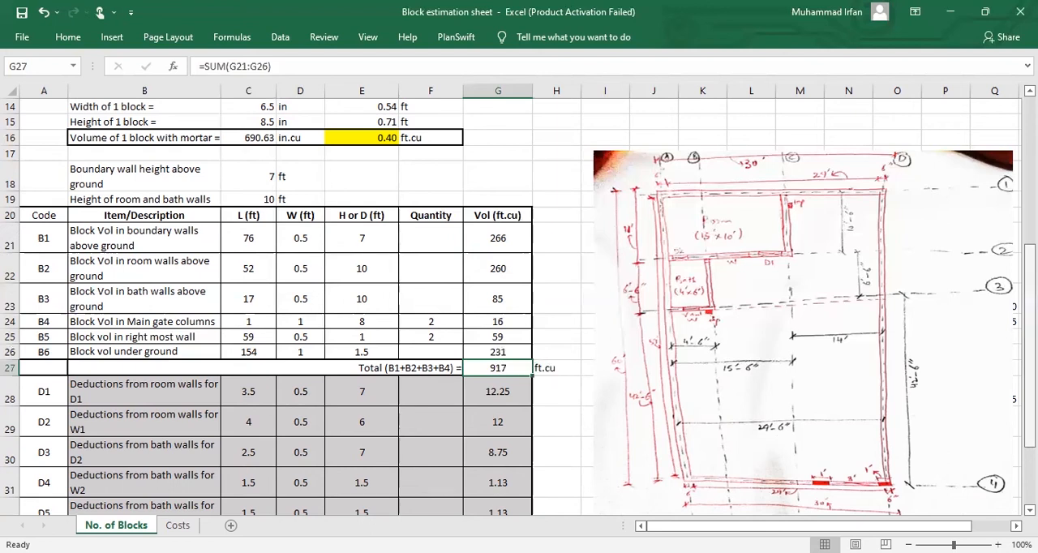
{"action": "scroll", "coordinate": [519, 308], "scroll_direction": "down", "scroll_amount": 2}
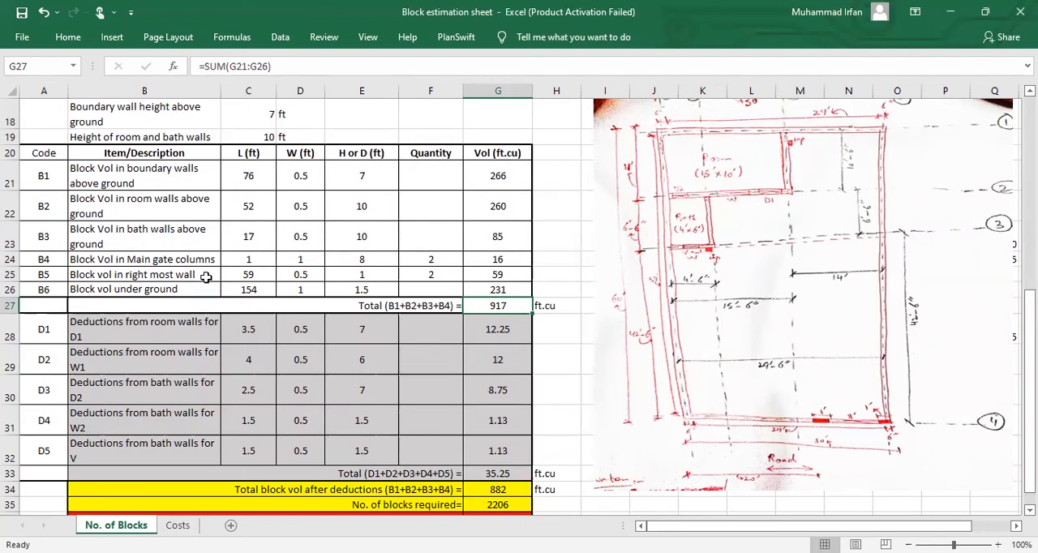
Step: Review the D1 room wall deduction row: its description, length, width, height and volume formula
{"action": "left_click", "coordinate": [162, 326]}
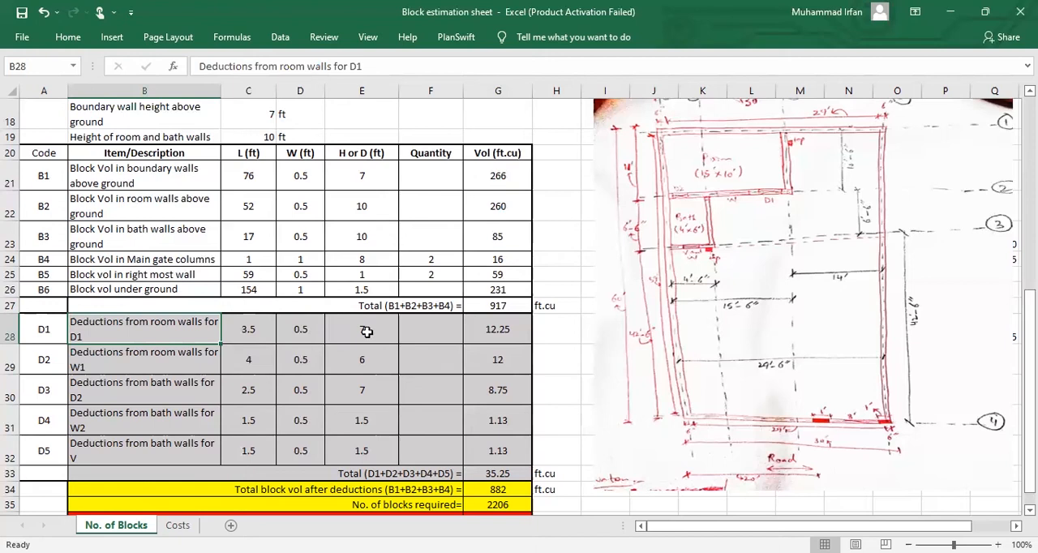
{"action": "left_click", "coordinate": [300, 332]}
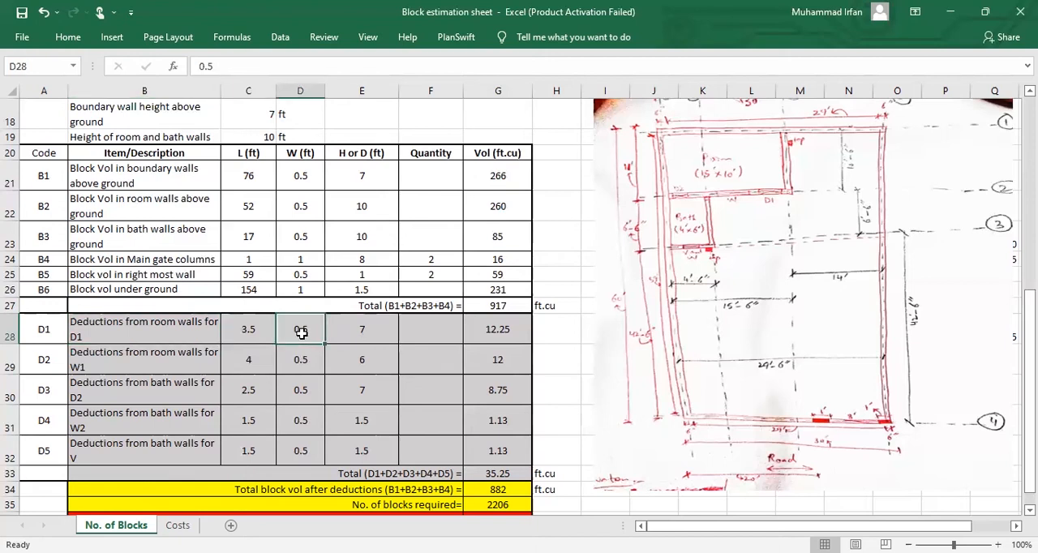
{"action": "left_click", "coordinate": [268, 332]}
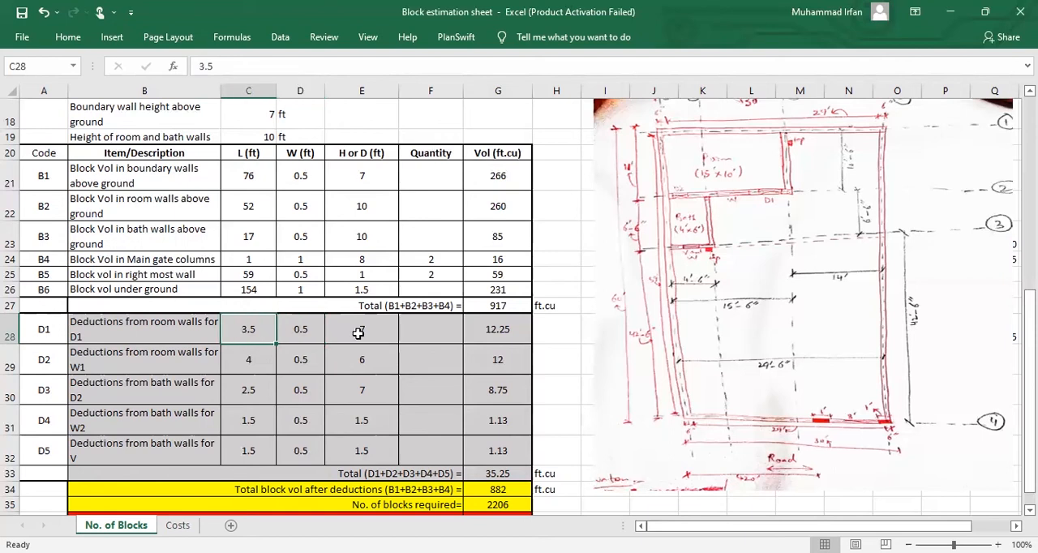
{"action": "key", "text": "shift+Right"}
{"action": "key", "text": "shift+Right"}
{"action": "left_click", "coordinate": [479, 333]}
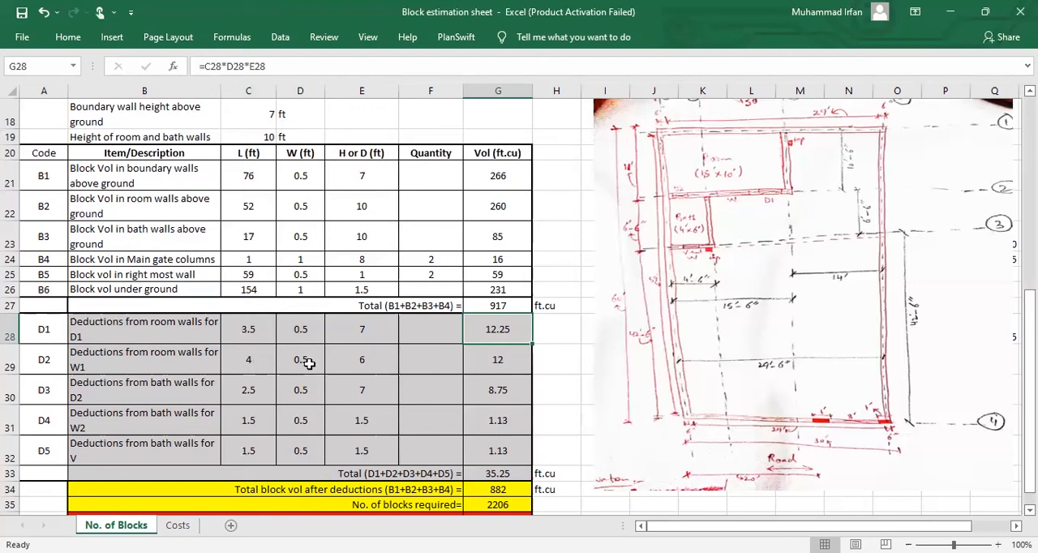
Step: Review the length, width and height values of the D2 to D5 deduction rows
{"action": "left_click_drag", "start_coordinate": [260, 357], "coordinate": [364, 359]}
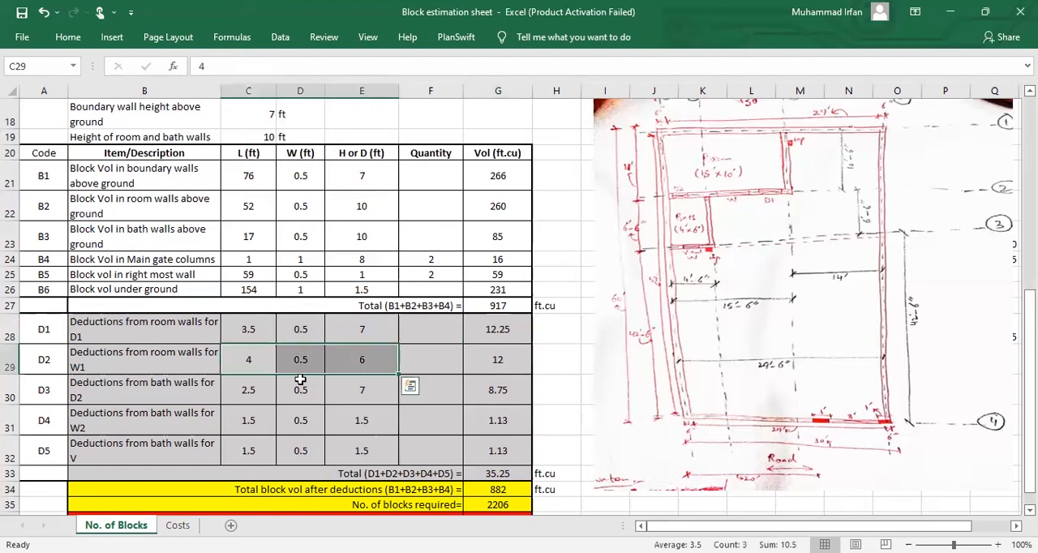
{"action": "left_click_drag", "start_coordinate": [236, 390], "coordinate": [350, 394]}
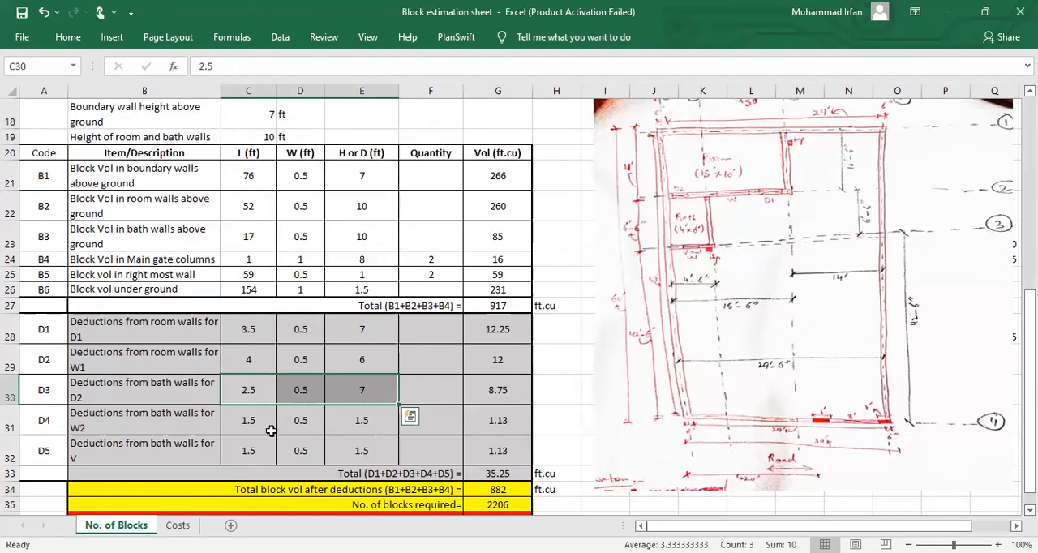
{"action": "left_click_drag", "start_coordinate": [259, 422], "coordinate": [360, 420]}
{"action": "left_click", "coordinate": [174, 386]}
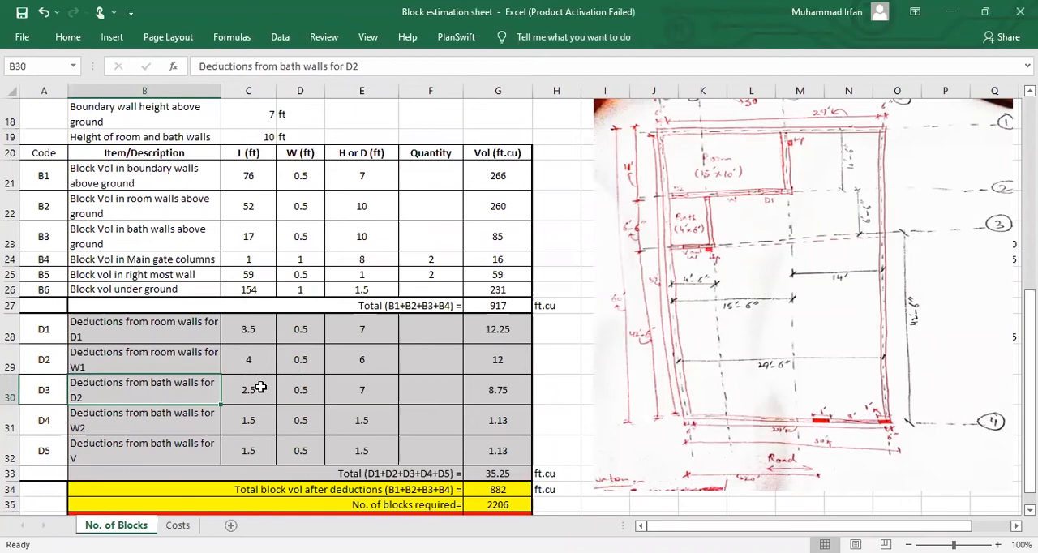
{"action": "left_click_drag", "start_coordinate": [260, 387], "coordinate": [345, 390]}
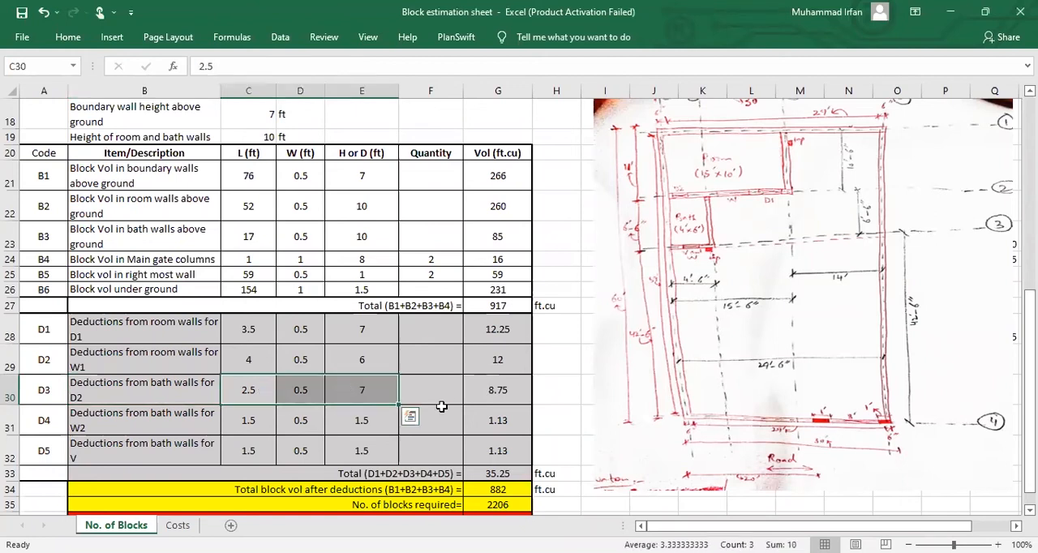
{"action": "left_click_drag", "start_coordinate": [269, 426], "coordinate": [345, 426]}
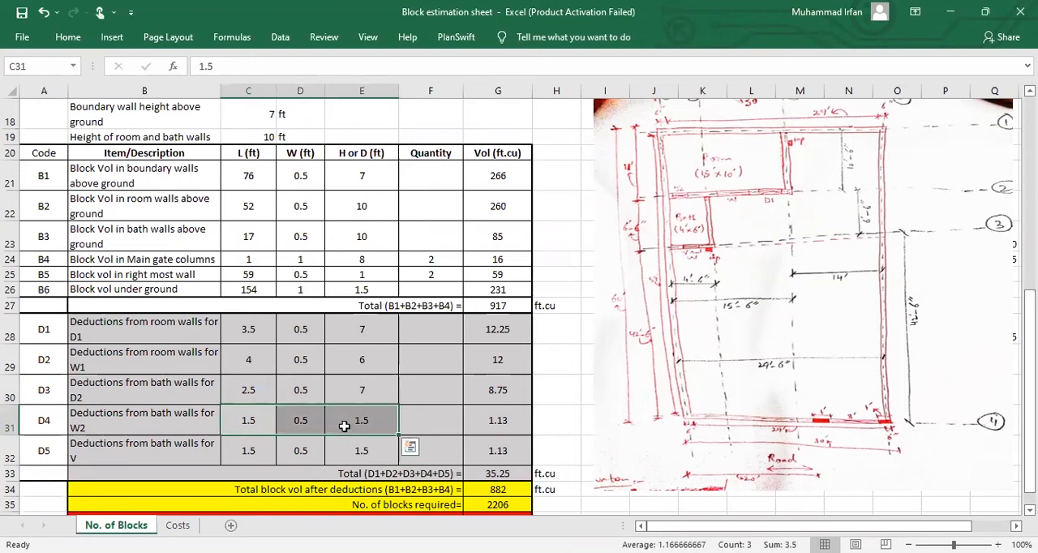
{"action": "left_click_drag", "start_coordinate": [266, 452], "coordinate": [349, 453]}
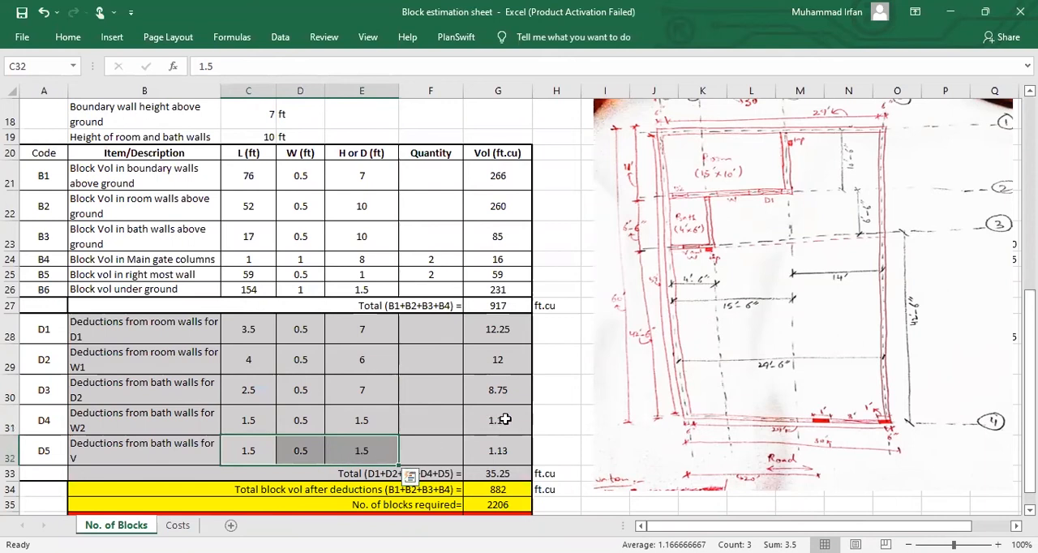
Step: Examine the deduction volumes, the deductions total sum formula, and the block volume total formula
{"action": "left_click_drag", "start_coordinate": [504, 329], "coordinate": [504, 440]}
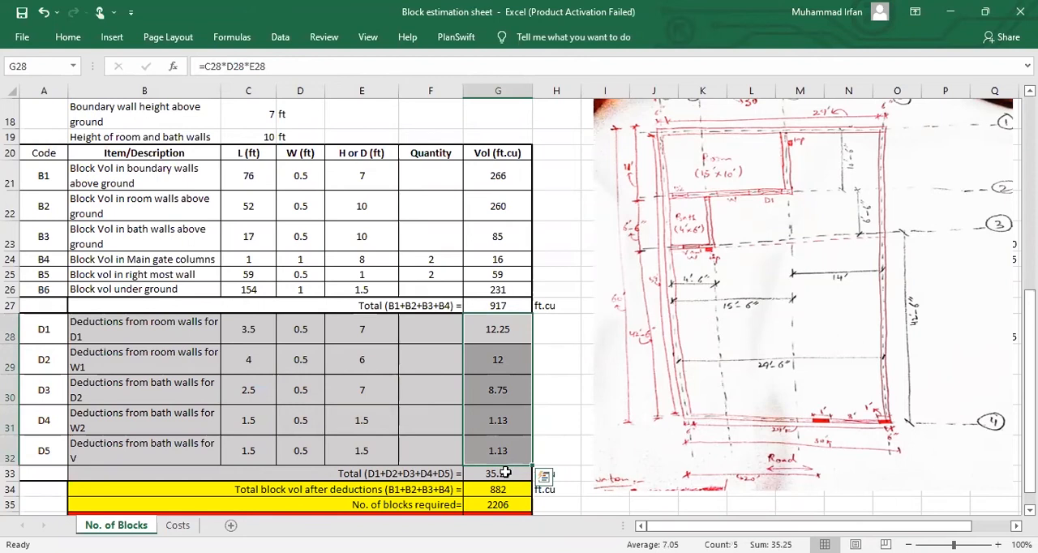
{"action": "left_click", "coordinate": [504, 472]}
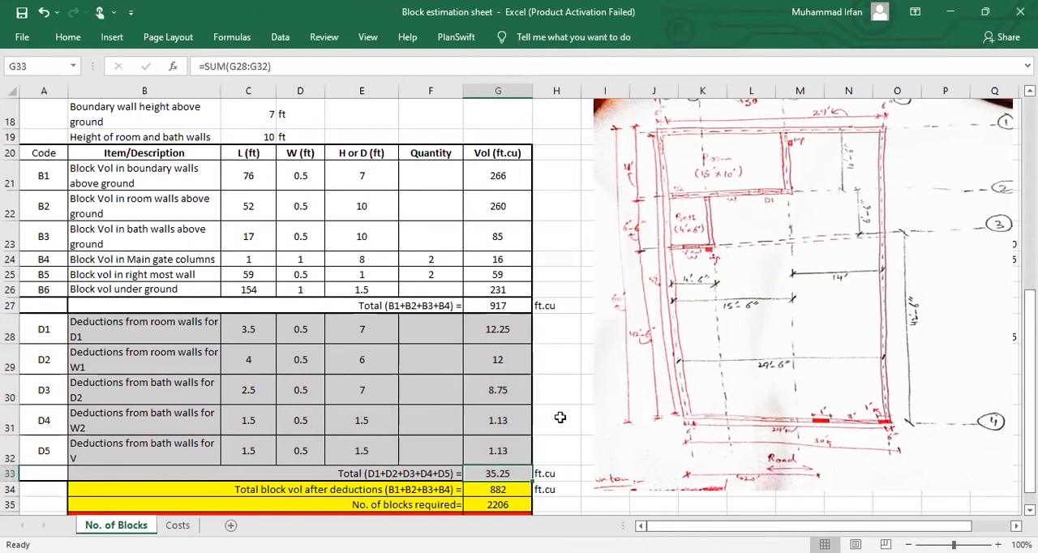
{"action": "left_click", "coordinate": [505, 307]}
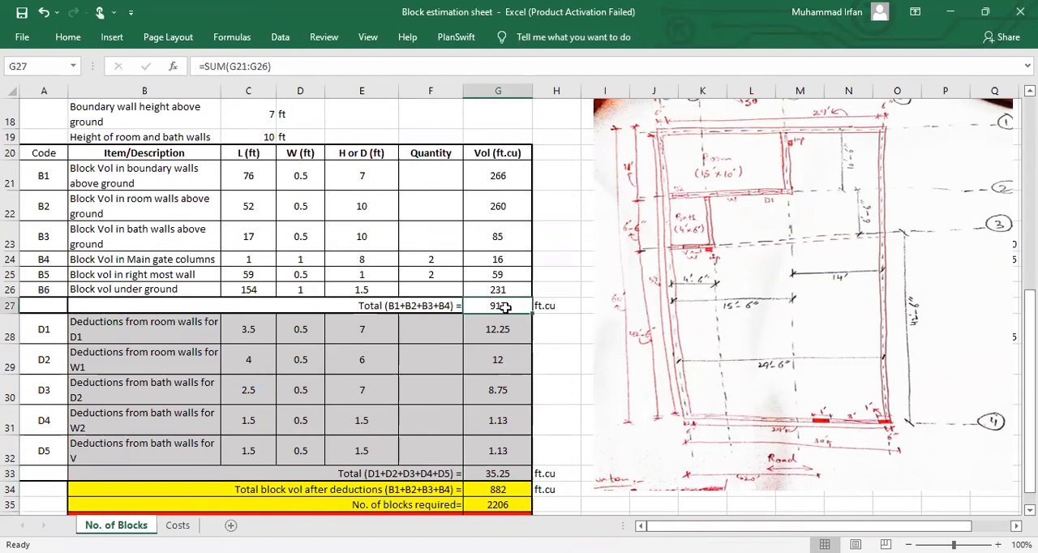
Step: Examine the block volume after deductions, the volume of one block with mortar, and the formulas for blocks required and 5% waste
{"action": "left_click", "coordinate": [498, 490]}
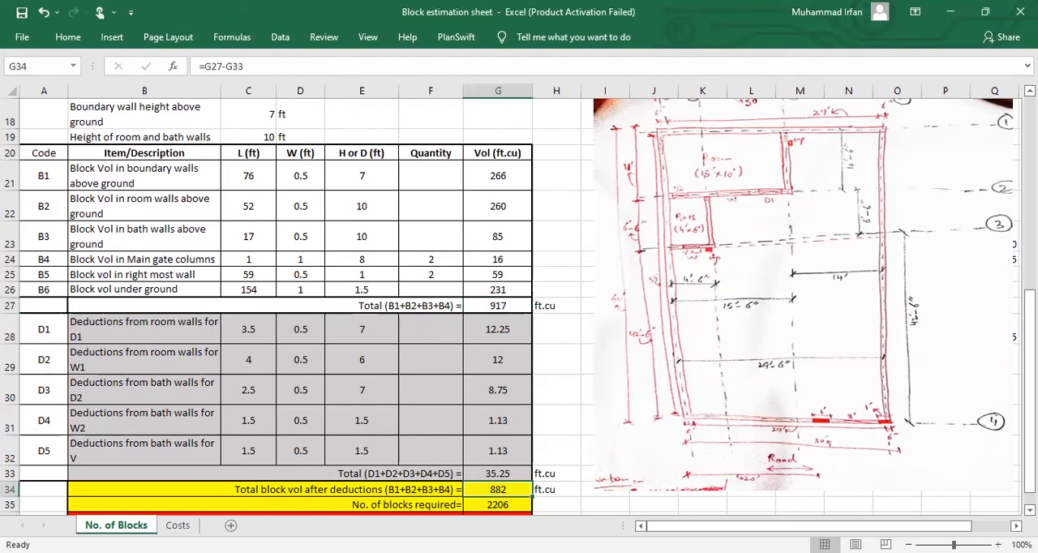
{"action": "left_click_drag", "start_coordinate": [1029, 423], "coordinate": [1029, 324]}
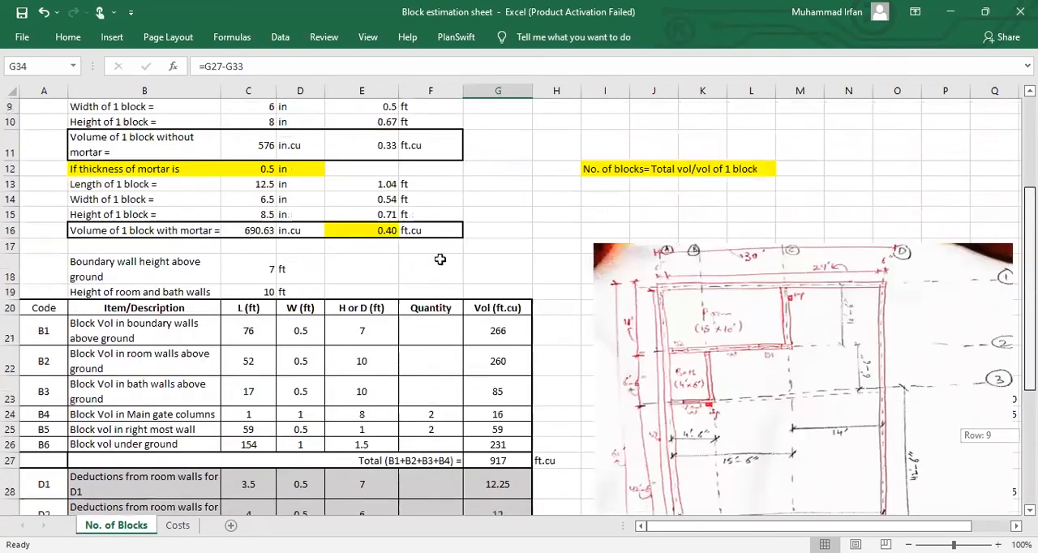
{"action": "left_click", "coordinate": [388, 231]}
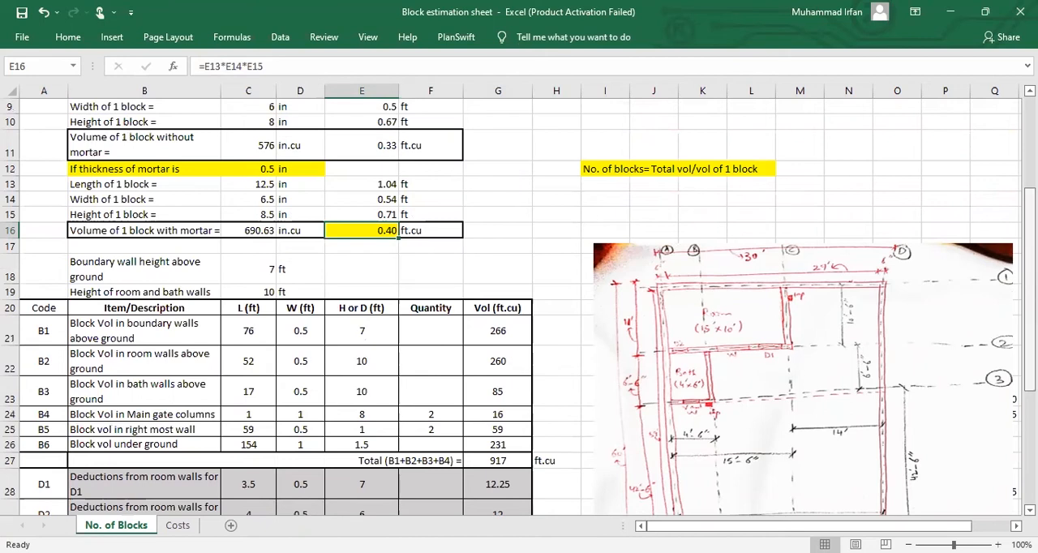
{"action": "scroll", "coordinate": [511, 477], "scroll_direction": "down", "scroll_amount": 3}
{"action": "left_click", "coordinate": [511, 475]}
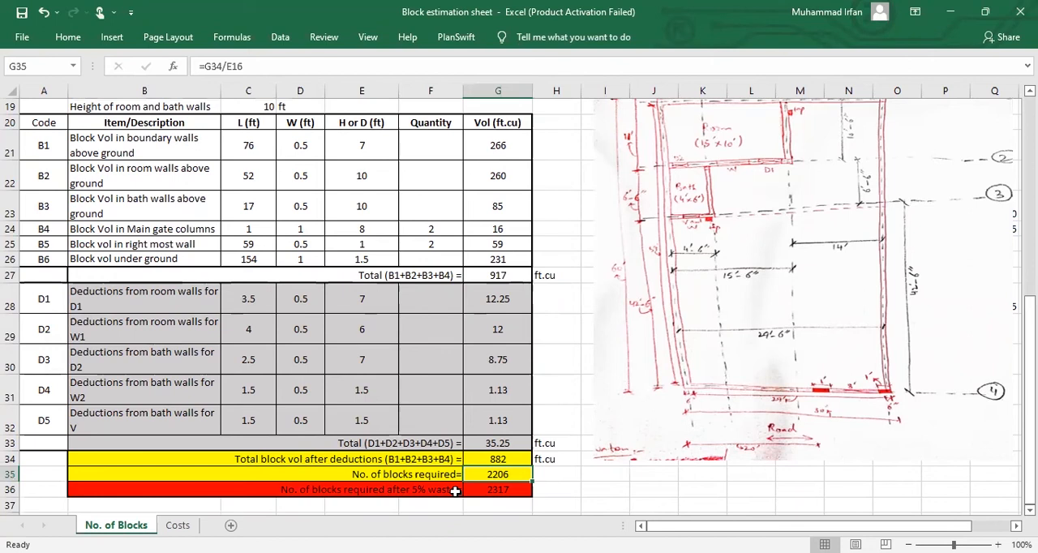
{"action": "left_click", "coordinate": [492, 490]}
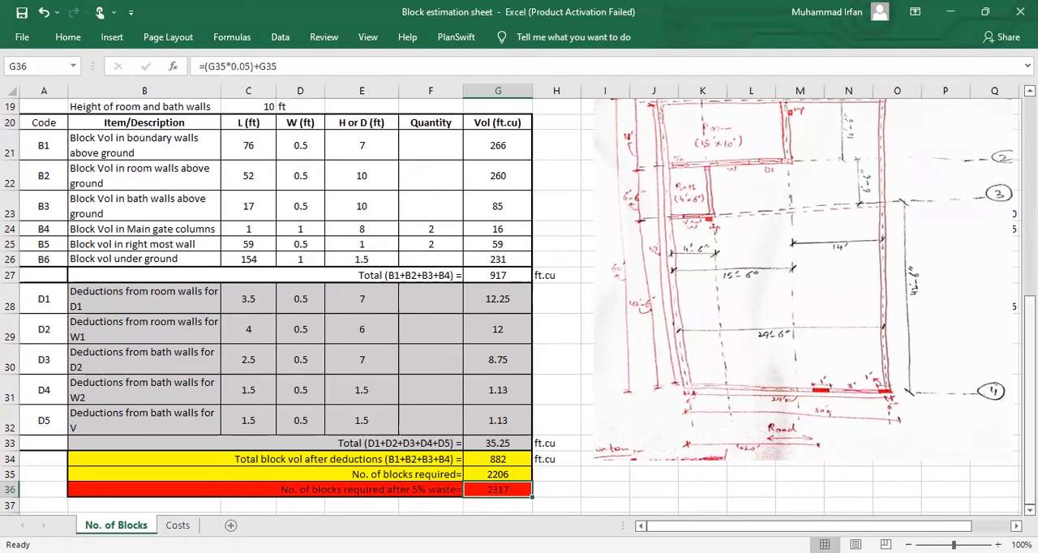
Step: Review the note explaining that number of blocks equals total volume divided by the volume of one block, and the 5% waste count
{"action": "scroll", "coordinate": [672, 154], "scroll_direction": "up", "scroll_amount": 3}
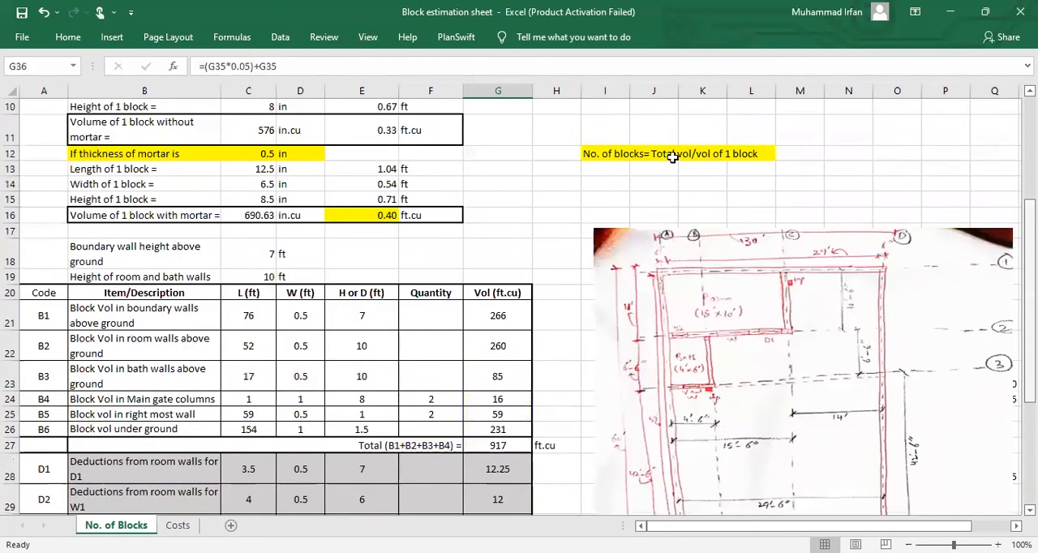
{"action": "left_click", "coordinate": [672, 154]}
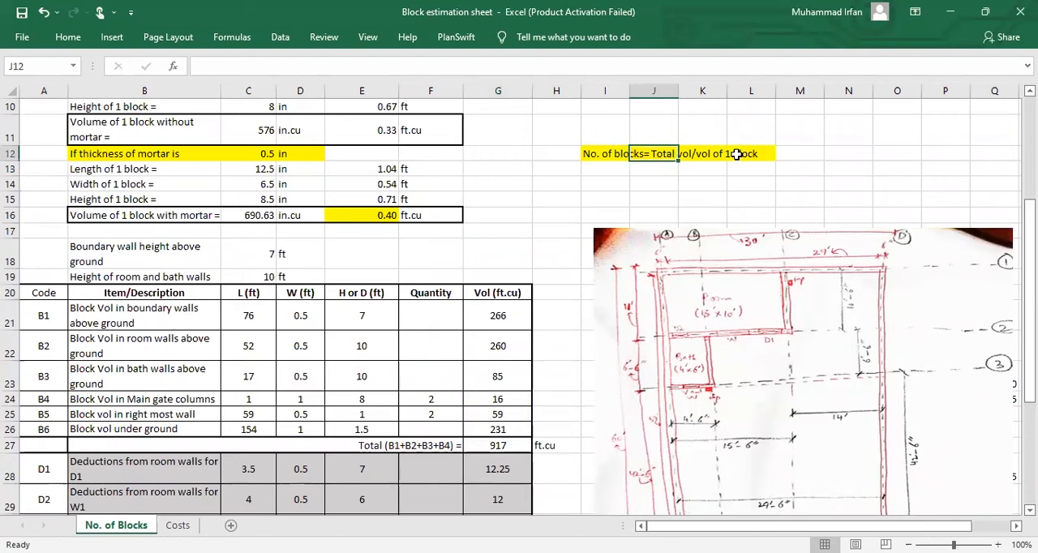
{"action": "left_click", "coordinate": [736, 154]}
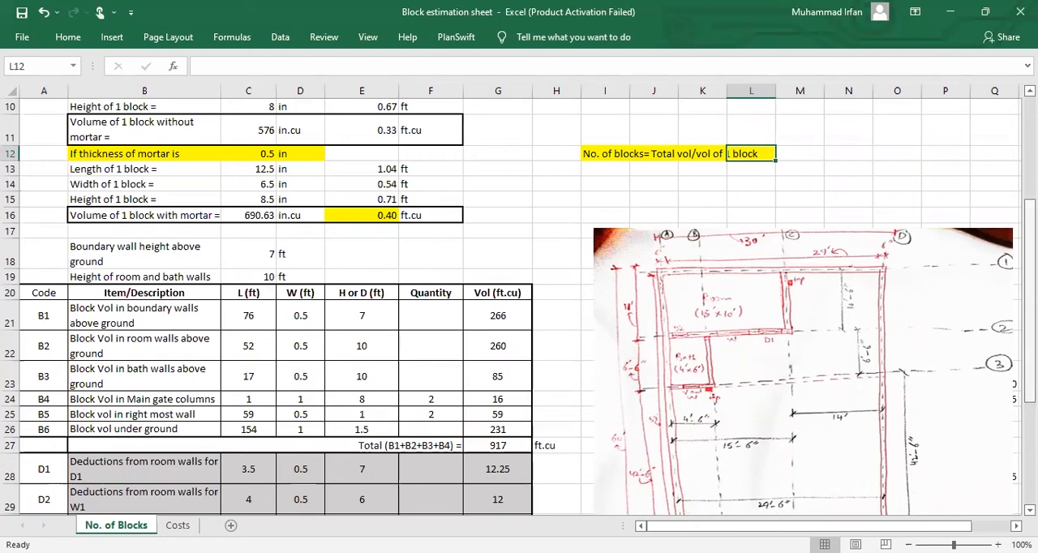
{"action": "scroll", "coordinate": [438, 491], "scroll_direction": "down", "scroll_amount": 3}
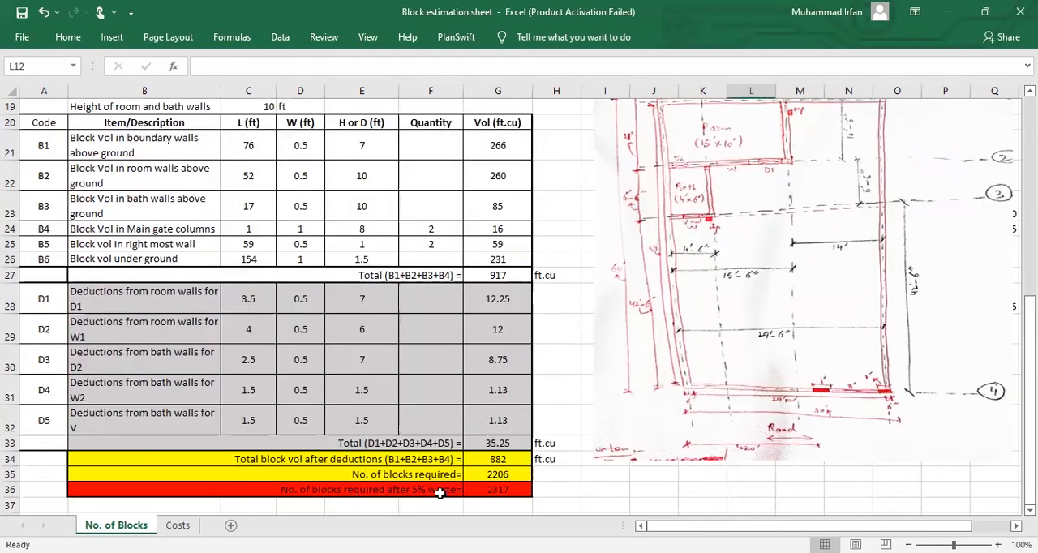
{"action": "left_click", "coordinate": [481, 492]}
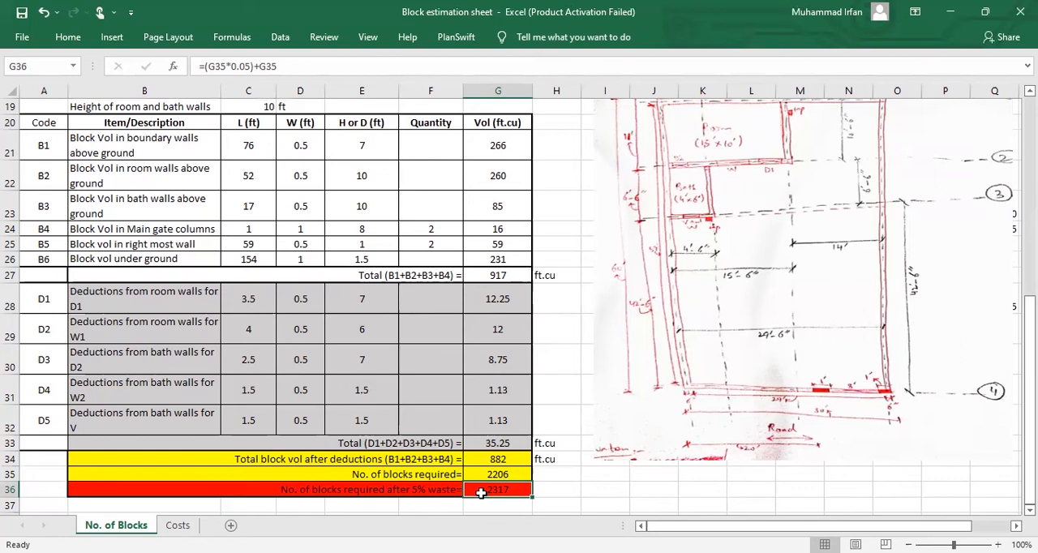
Step: Enter 2317 as the quantity of 12"x6"x8" blocks on the Costs sheet
{"action": "left_click", "coordinate": [178, 525]}
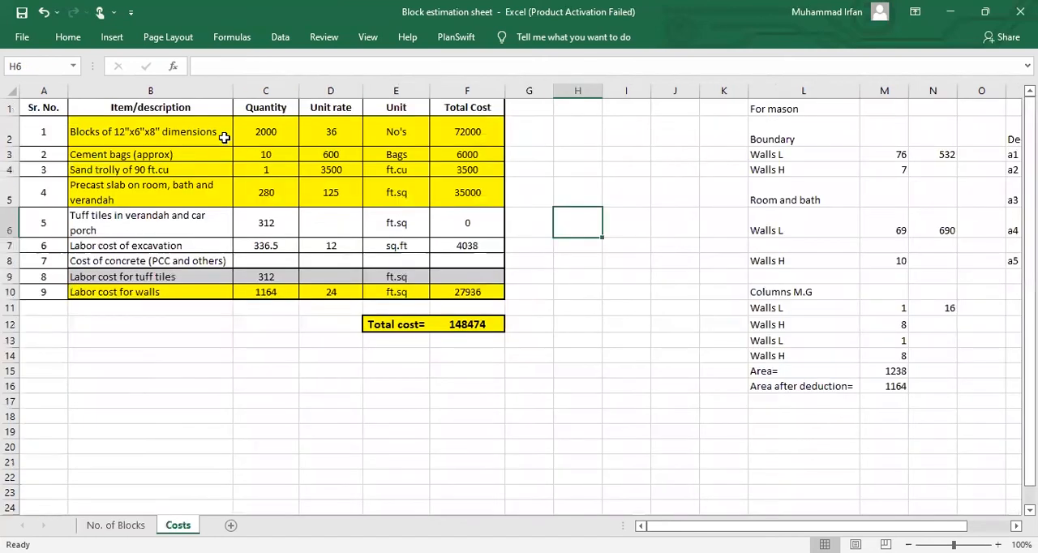
{"action": "left_click", "coordinate": [271, 138]}
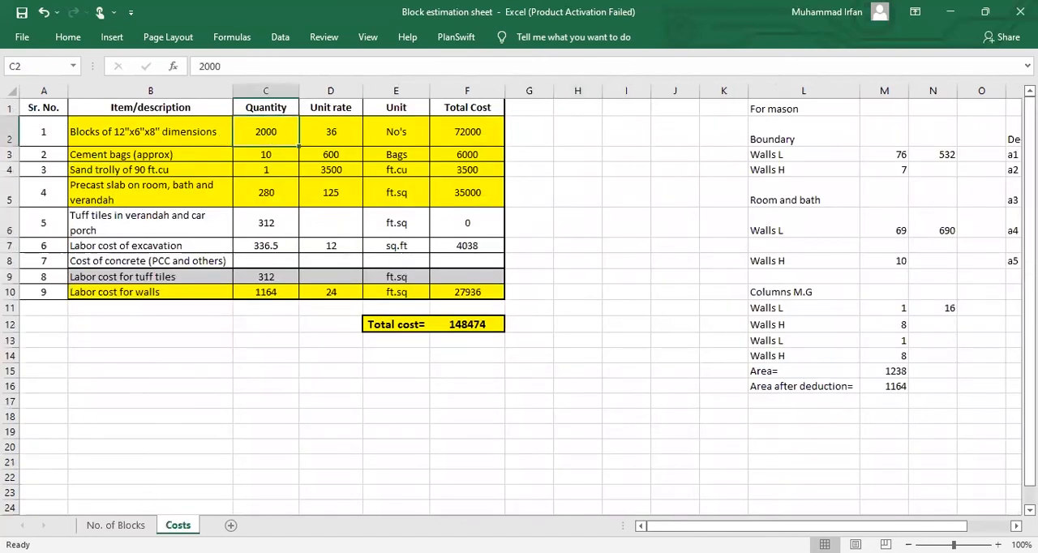
{"action": "left_click", "coordinate": [116, 525]}
{"action": "scroll", "coordinate": [519, 300], "scroll_direction": "down", "scroll_amount": 3}
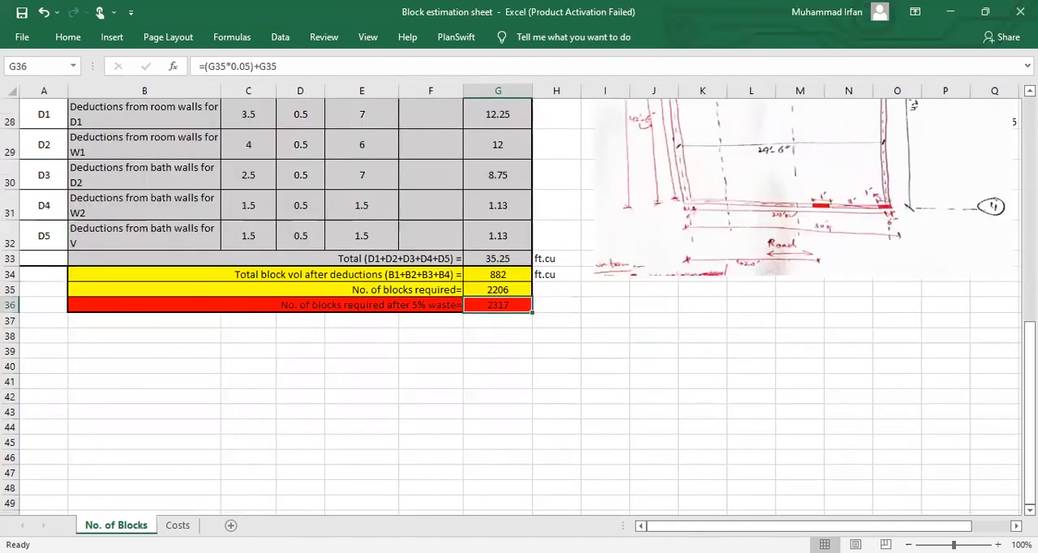
{"action": "key", "text": "ctrl+Page_Down"}
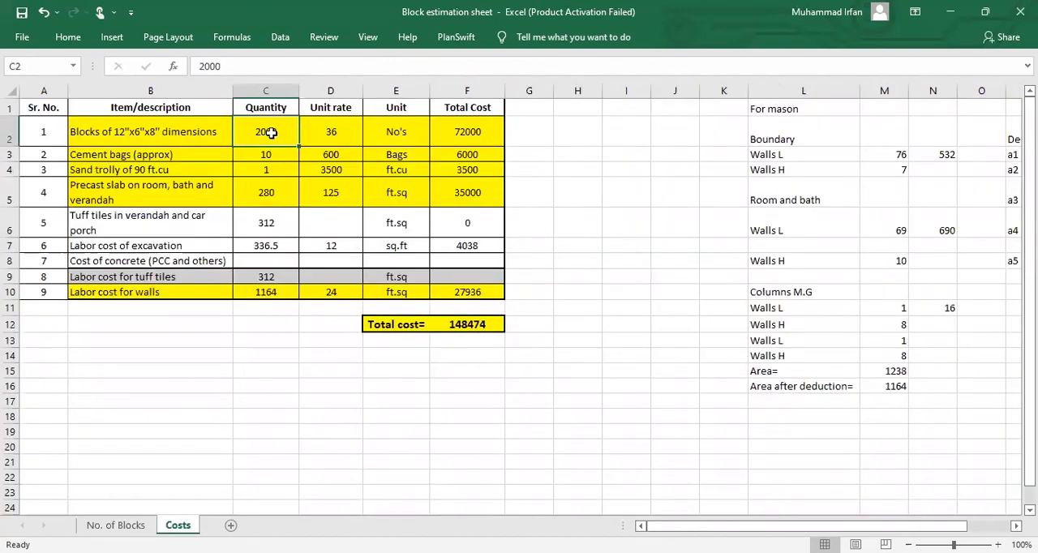
{"action": "type", "text": "2317"}
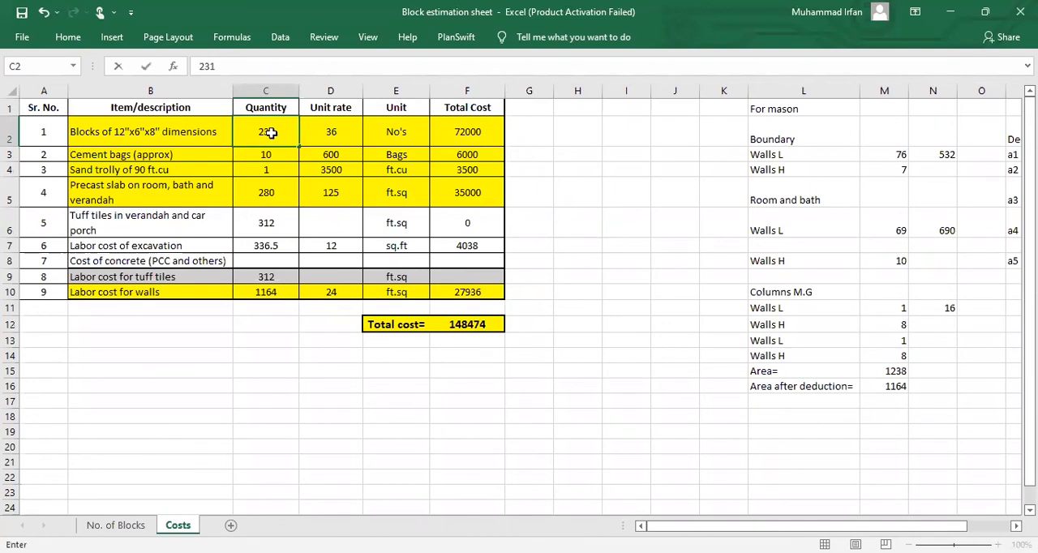
{"action": "key", "text": "Return"}
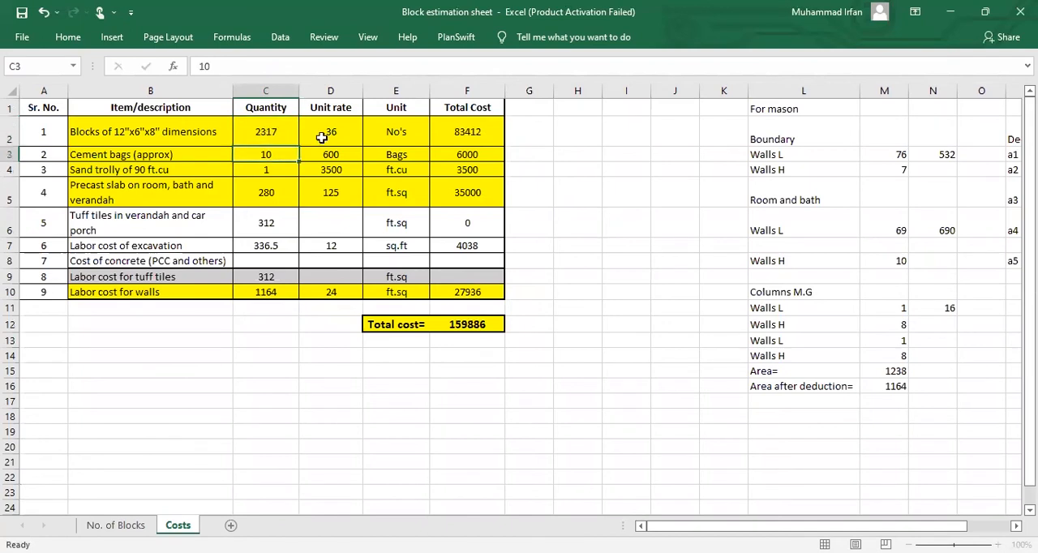
Step: Examine the blocks row's quantity, unit rate and total cost formula multiplying quantity by unit rate
{"action": "key", "text": "Up"}
{"action": "key", "text": "Right"}
{"action": "left_click", "coordinate": [280, 137]}
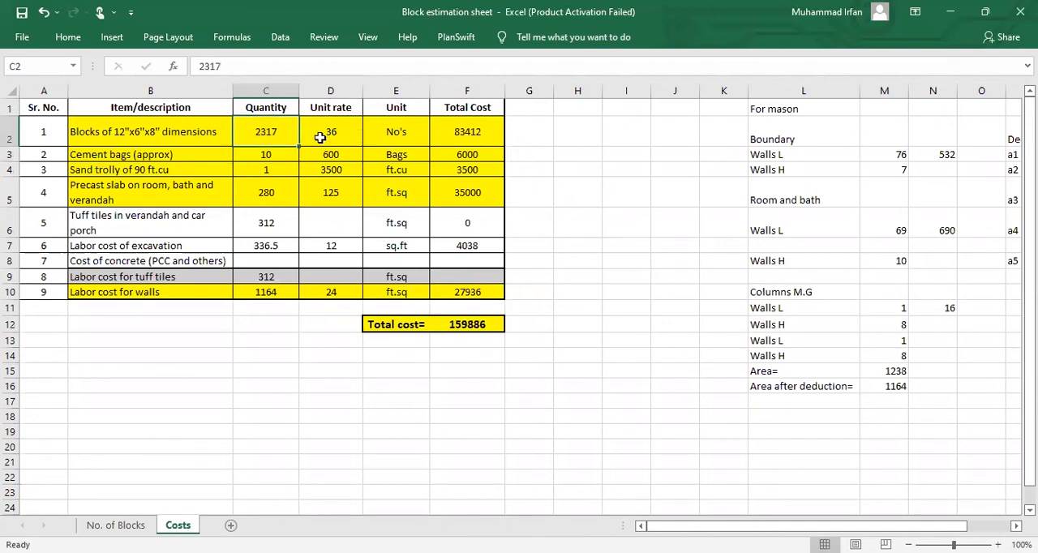
{"action": "left_click", "coordinate": [320, 138]}
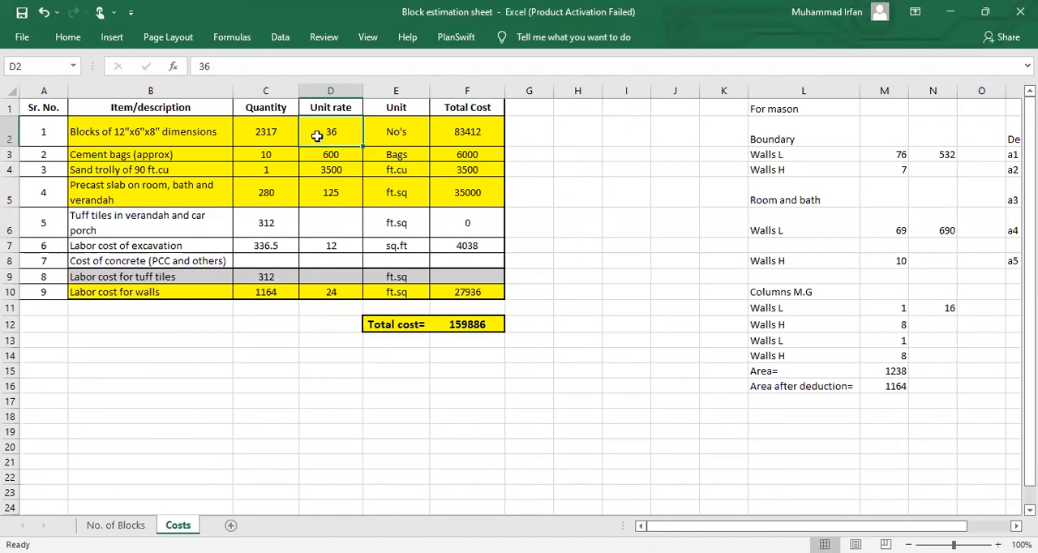
{"action": "left_click_drag", "start_coordinate": [280, 135], "coordinate": [320, 136]}
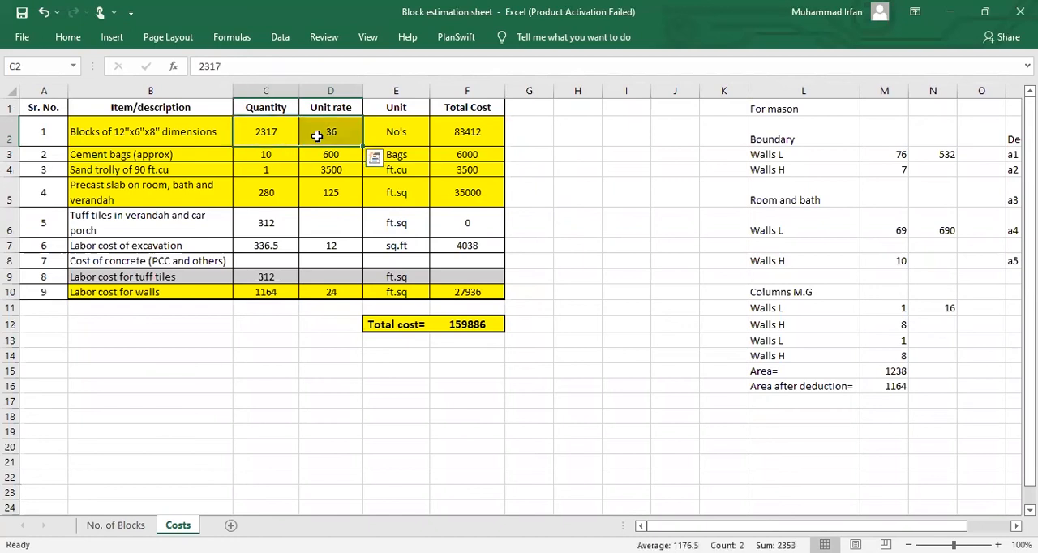
{"action": "left_click", "coordinate": [449, 135]}
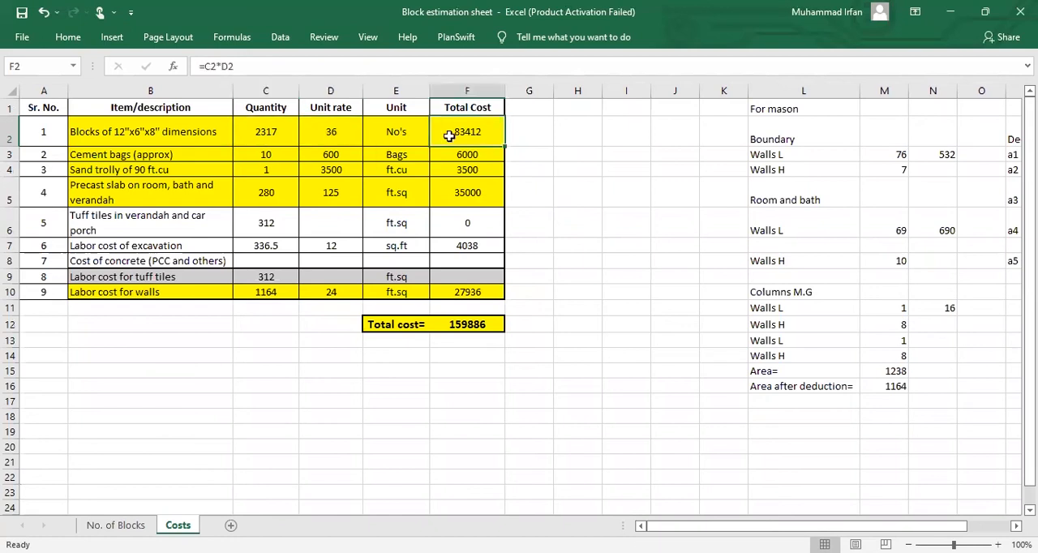
{"action": "left_click", "coordinate": [273, 135]}
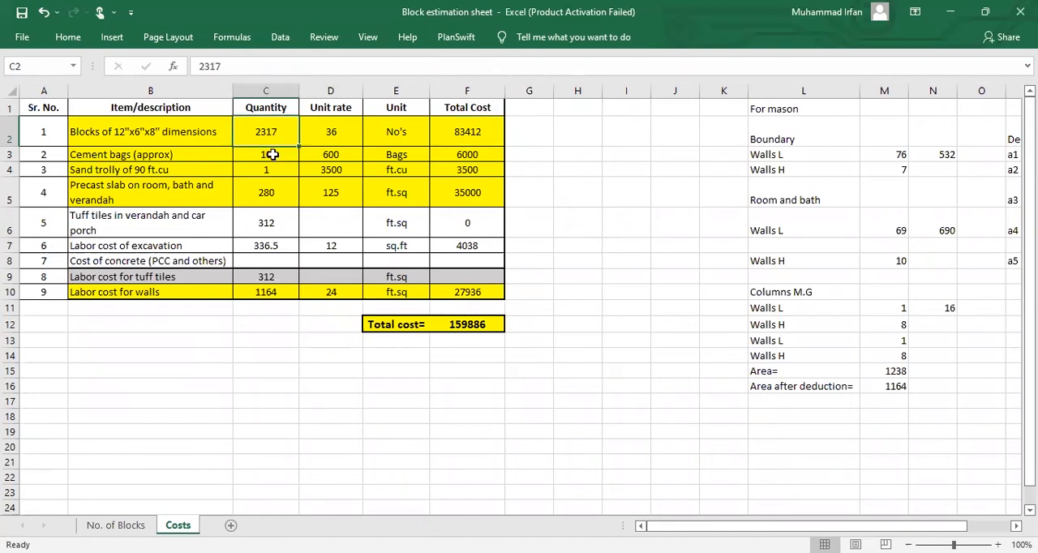
Step: Review the quantities, unit rates and total costs of the cement bags, sand trolley and precast slab rows
{"action": "left_click", "coordinate": [273, 154]}
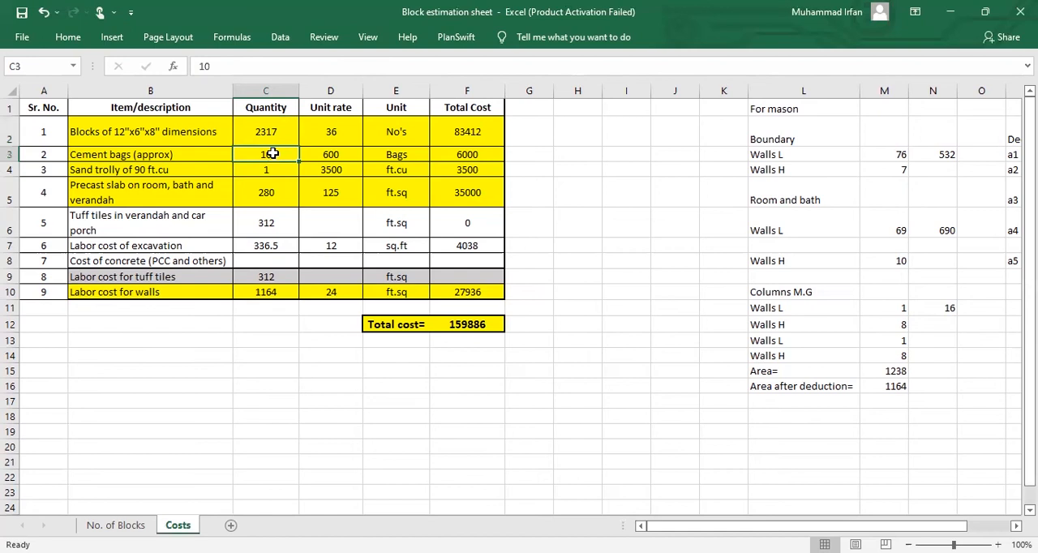
{"action": "left_click", "coordinate": [324, 153]}
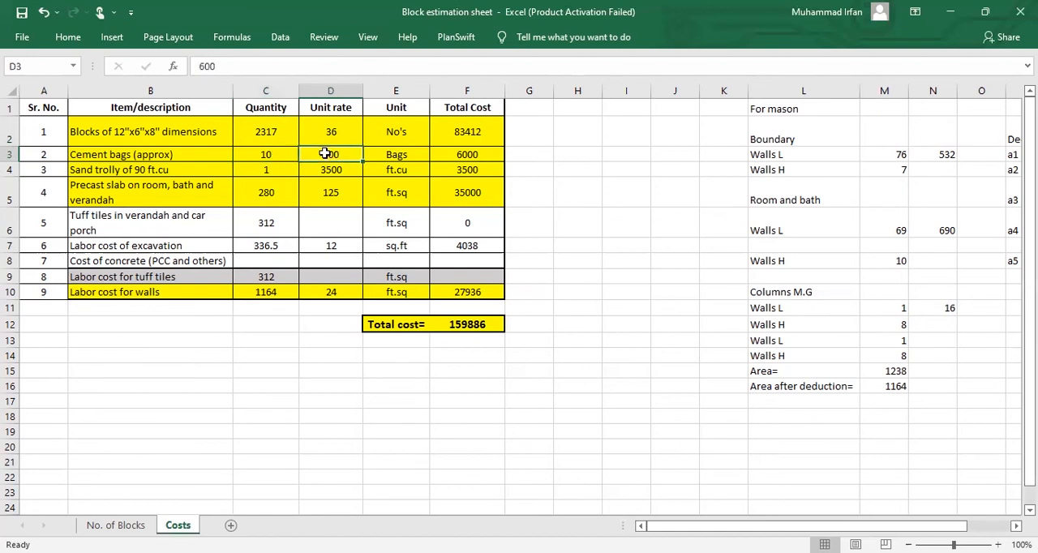
{"action": "left_click", "coordinate": [284, 153], "text": "shift"}
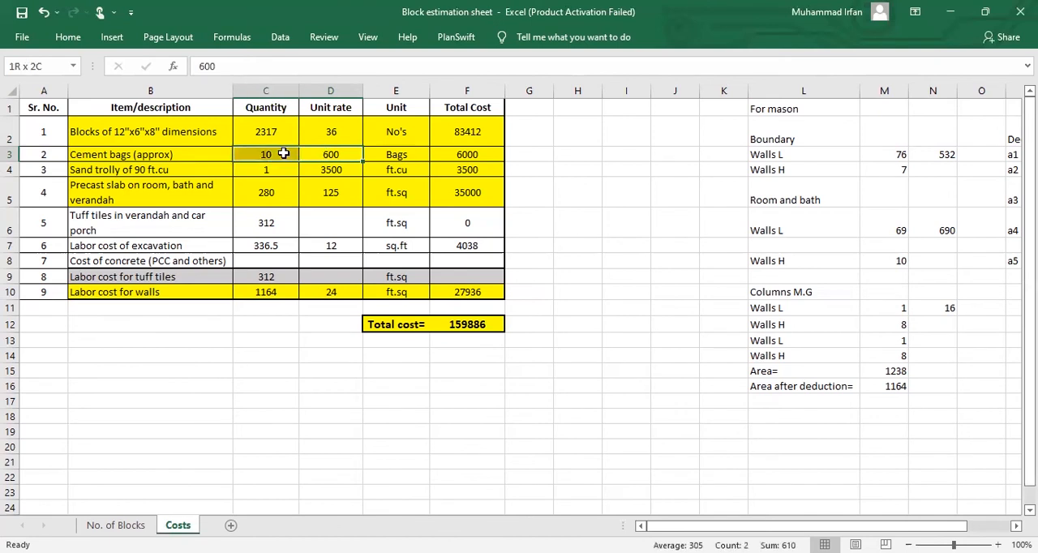
{"action": "left_click", "coordinate": [477, 157]}
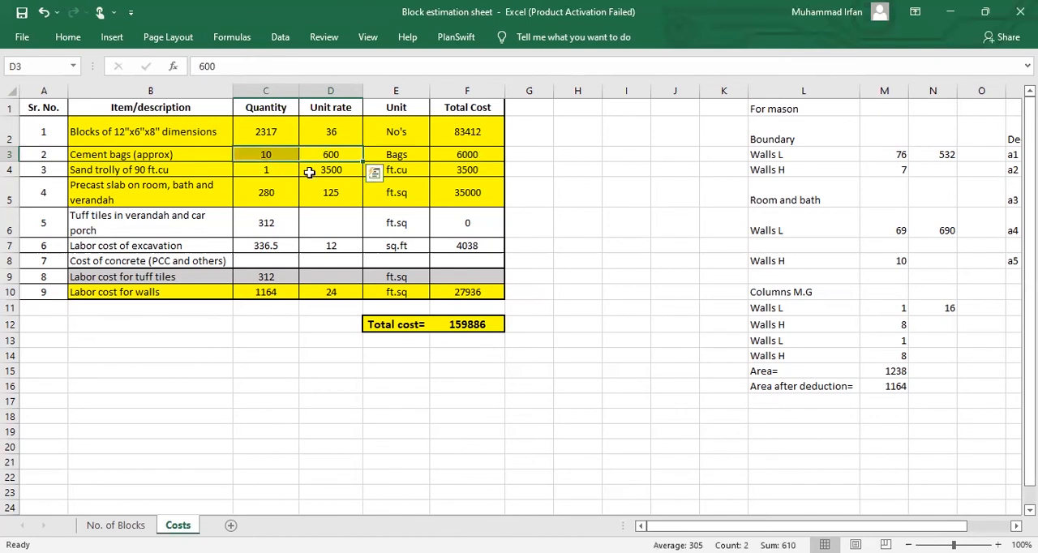
{"action": "left_click", "coordinate": [287, 173]}
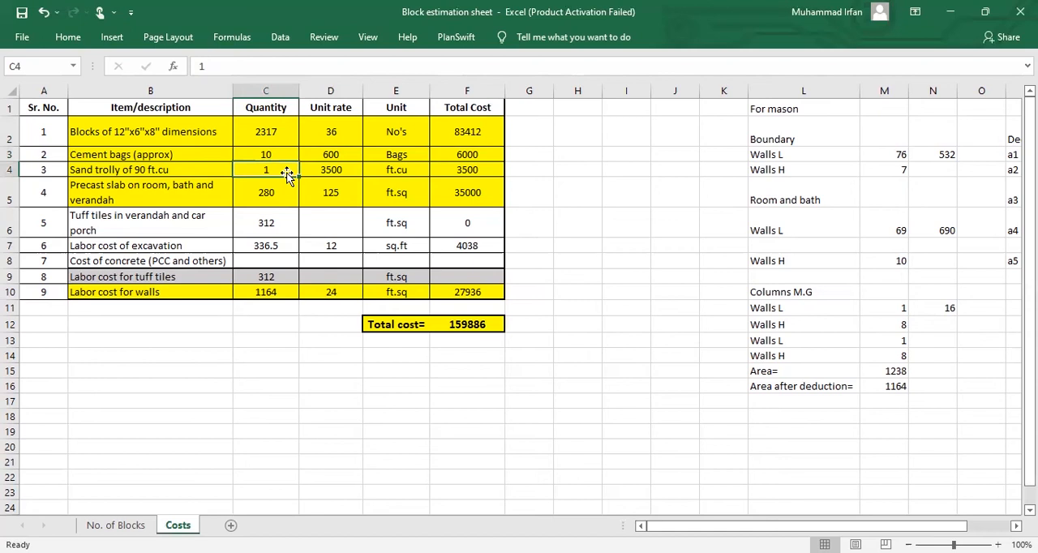
{"action": "left_click", "coordinate": [328, 172]}
{"action": "left_click", "coordinate": [459, 172]}
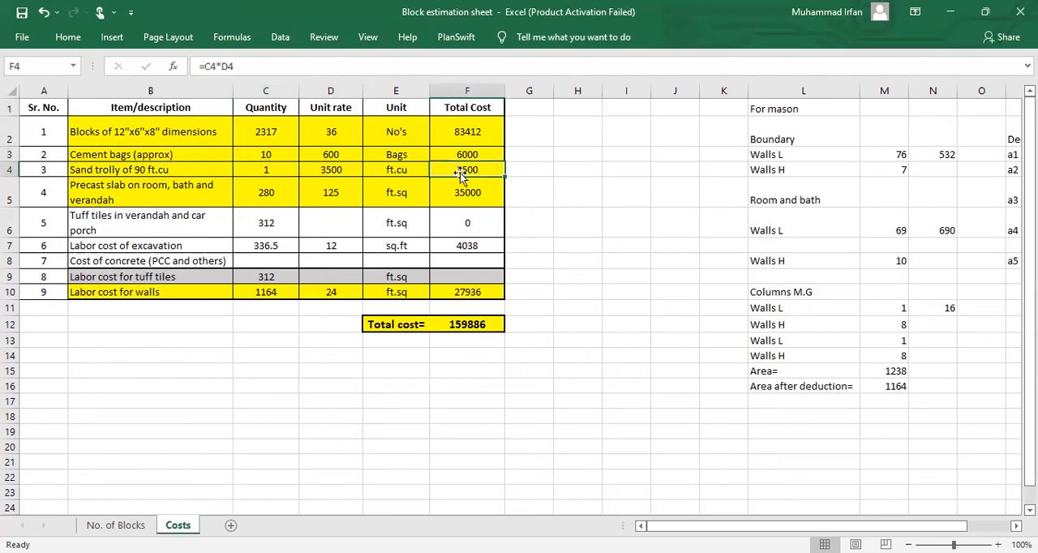
{"action": "left_click", "coordinate": [285, 198]}
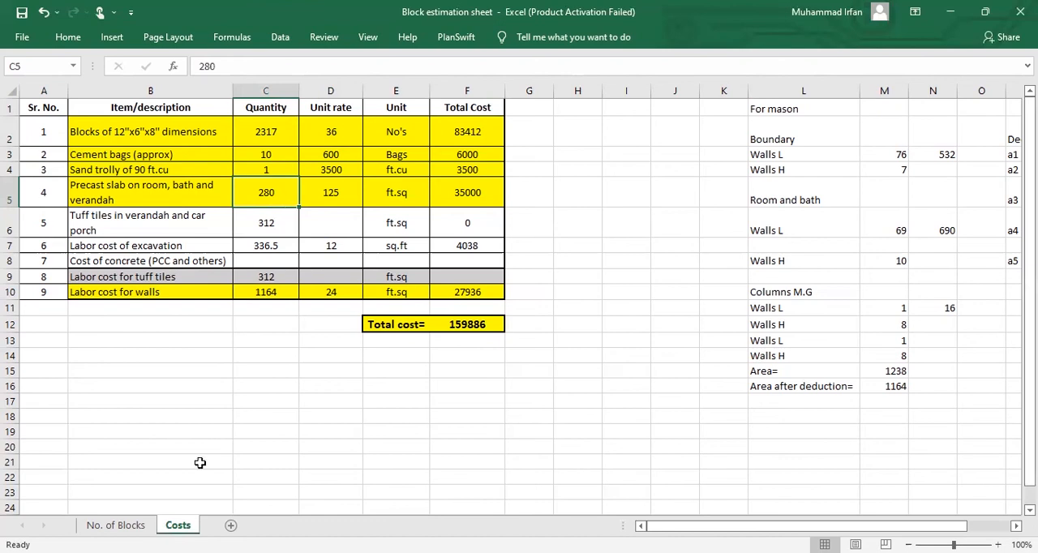
Step: Compare the block count sheet with the Costs sheet and review the precast slab's unit rate
{"action": "left_click", "coordinate": [115, 526]}
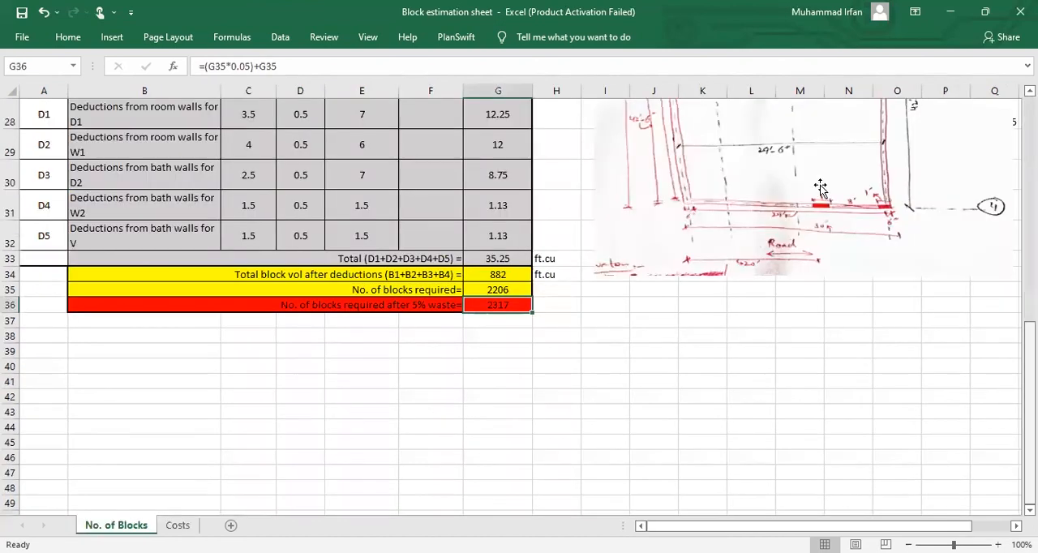
{"action": "scroll", "coordinate": [787, 243], "scroll_direction": "up", "scroll_amount": 4}
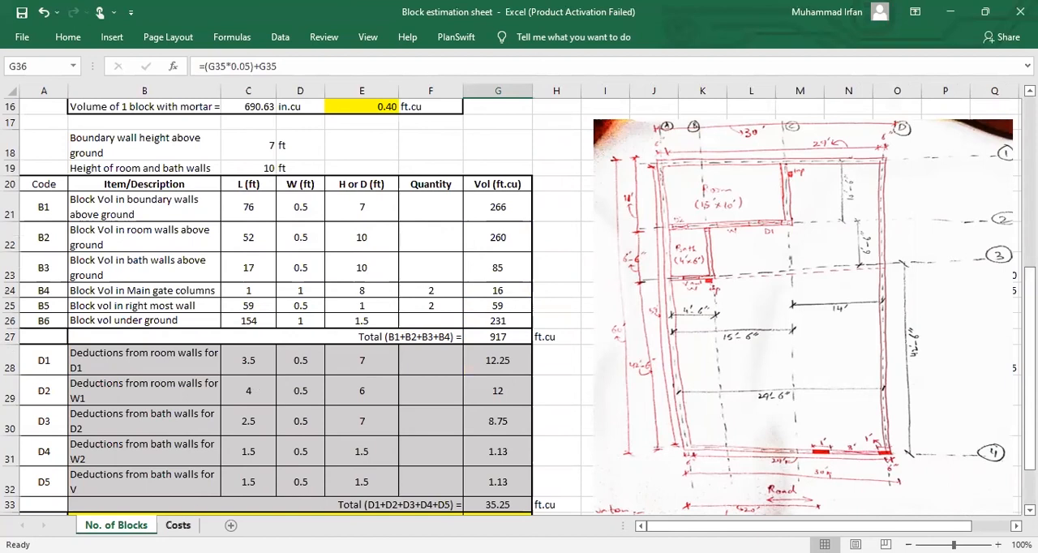
{"action": "left_click", "coordinate": [178, 524]}
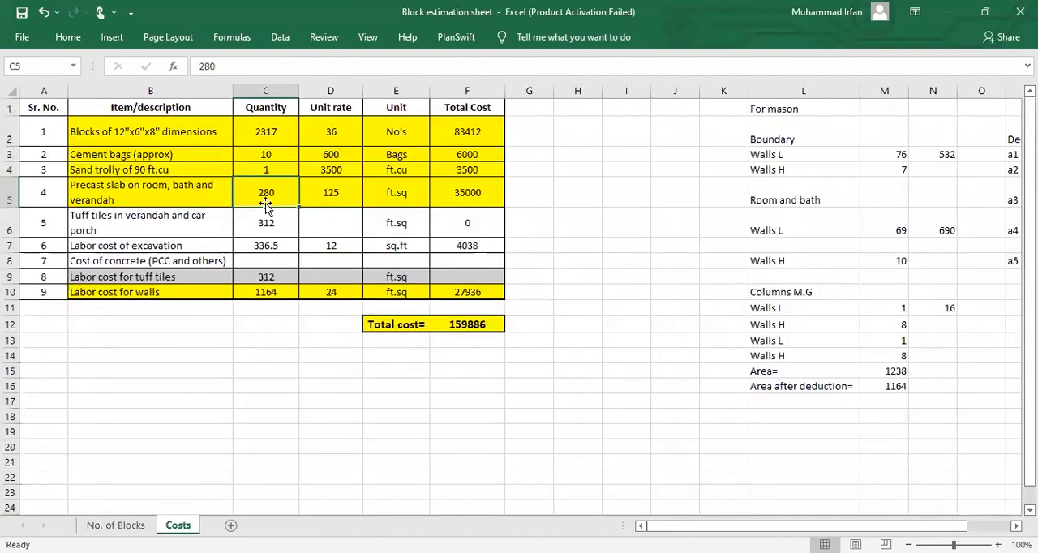
{"action": "left_click", "coordinate": [129, 524]}
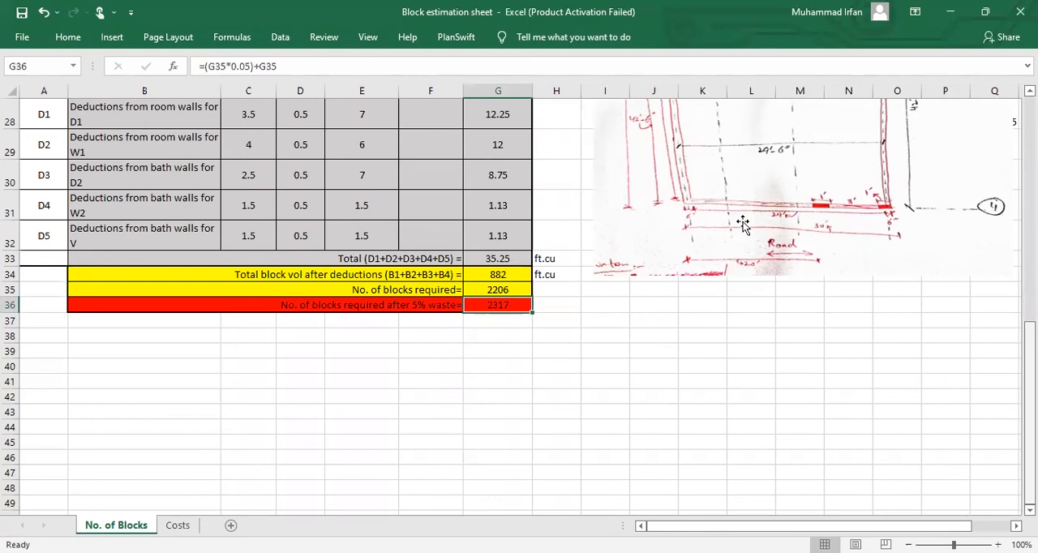
{"action": "scroll", "coordinate": [742, 227], "scroll_direction": "up", "scroll_amount": 4}
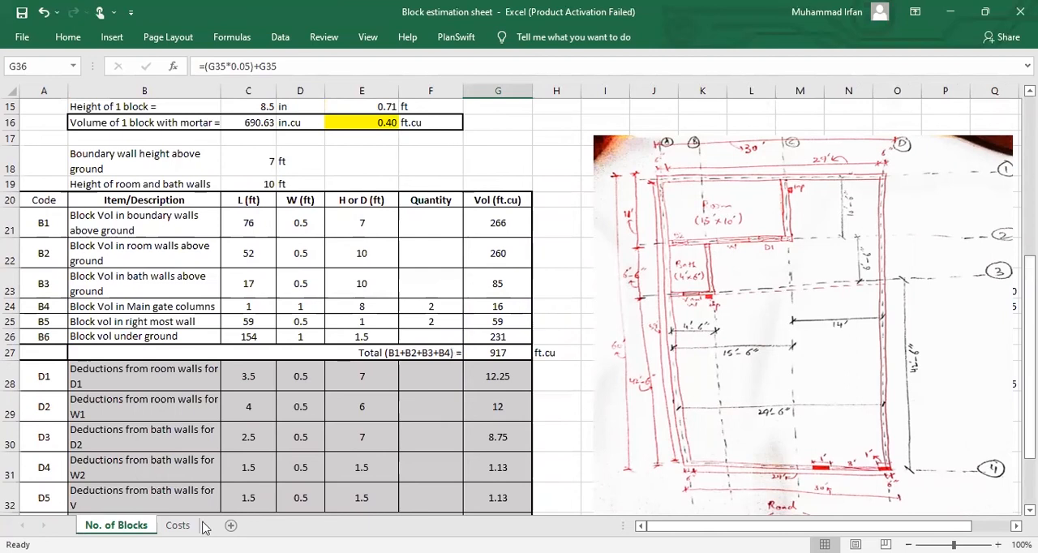
{"action": "left_click", "coordinate": [178, 525]}
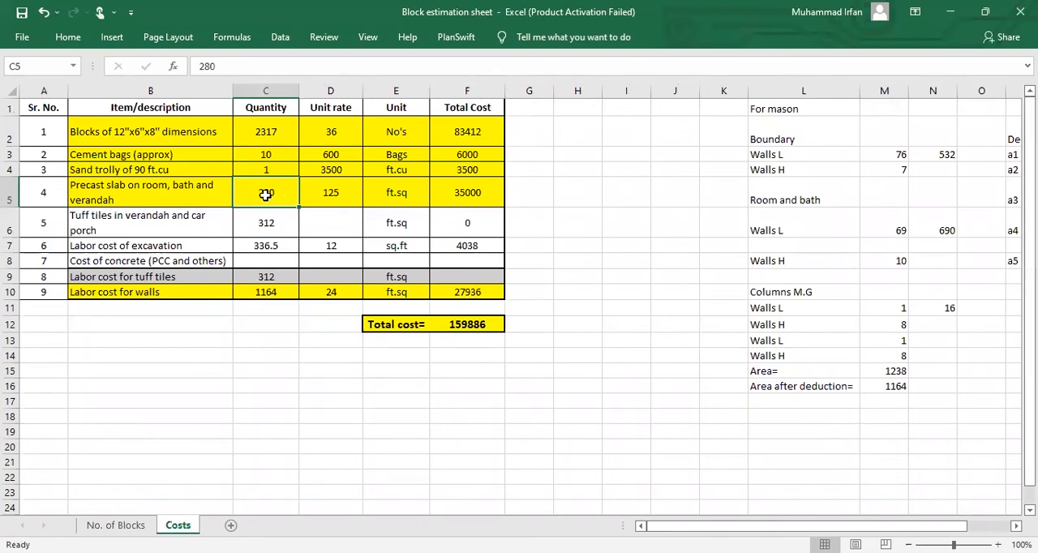
{"action": "left_click", "coordinate": [340, 194]}
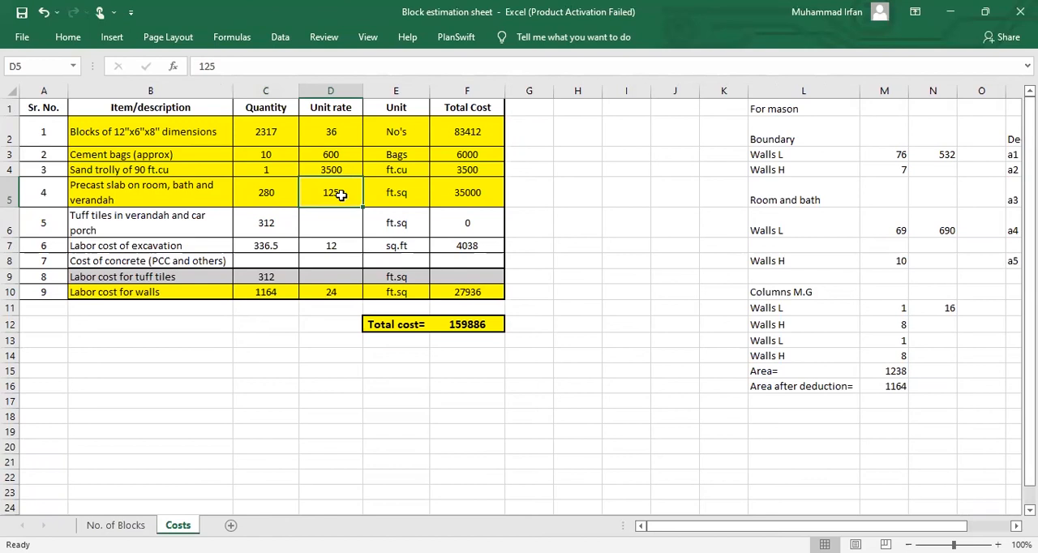
Step: Examine the precast slab row's quantity, unit rate and total cost formula
{"action": "left_click", "coordinate": [292, 194]}
{"action": "left_click", "coordinate": [322, 193], "text": "shift"}
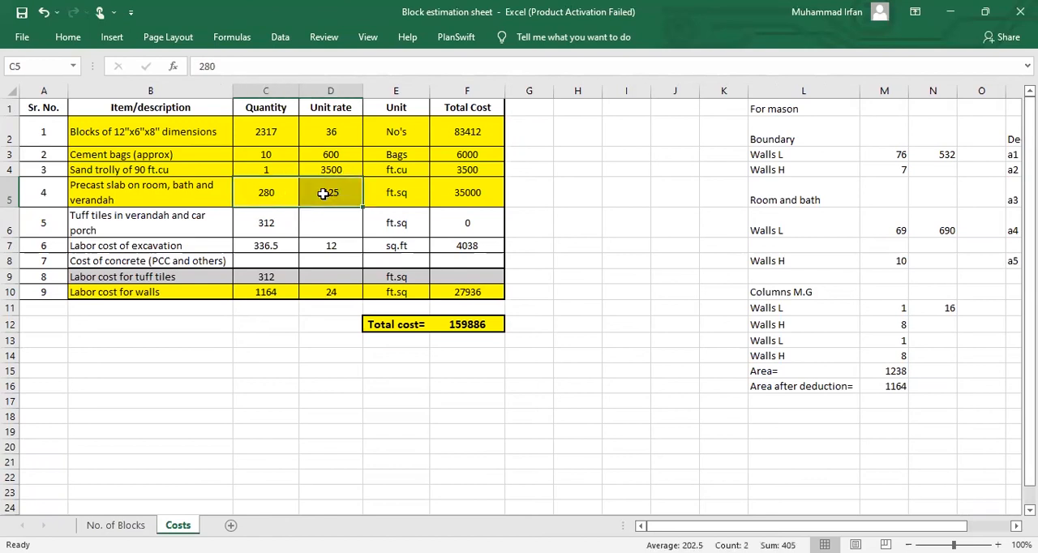
{"action": "left_click", "coordinate": [442, 191]}
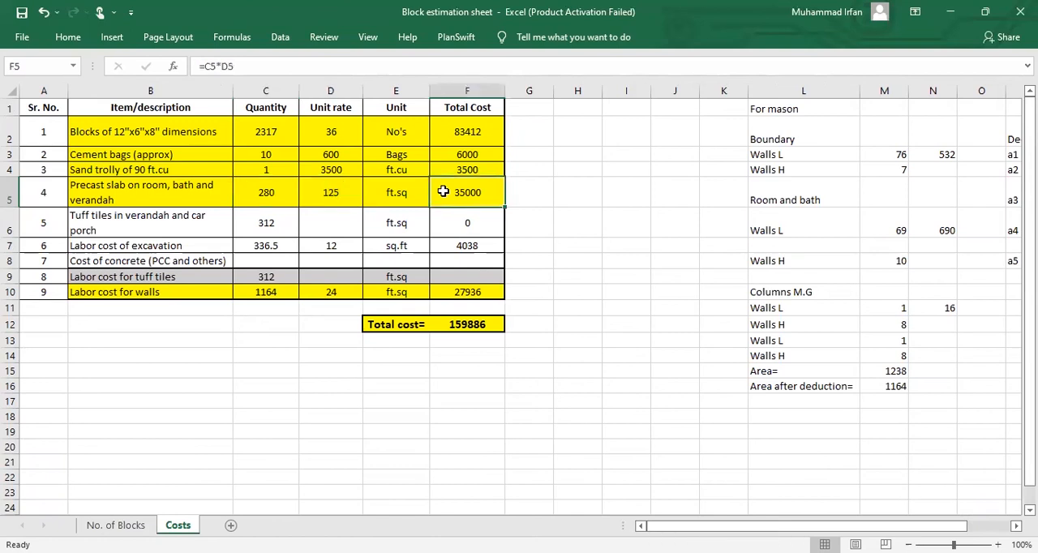
Step: Review the labor cost for walls row's description, unit rate and quantity
{"action": "left_click", "coordinate": [205, 293]}
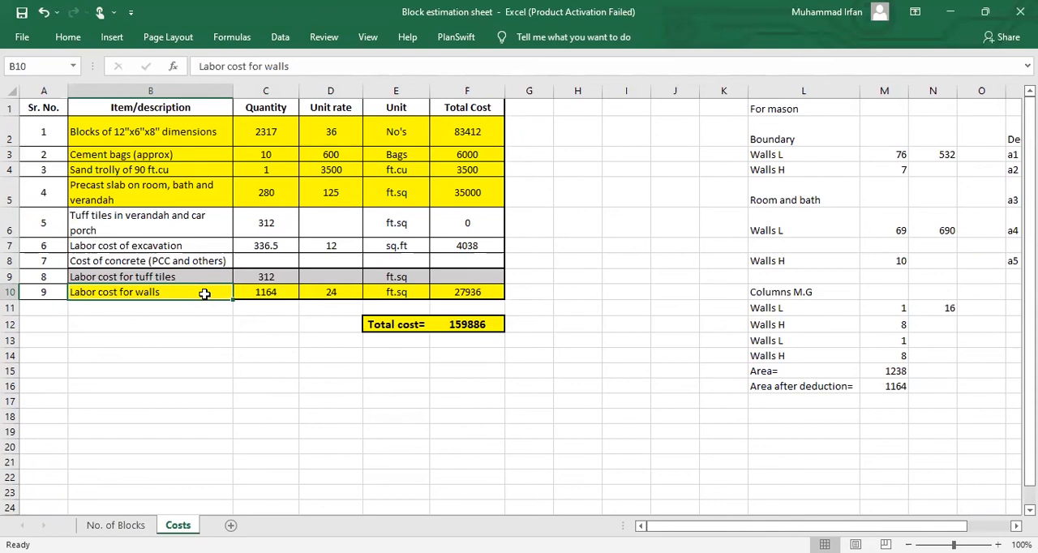
{"action": "left_click", "coordinate": [328, 293]}
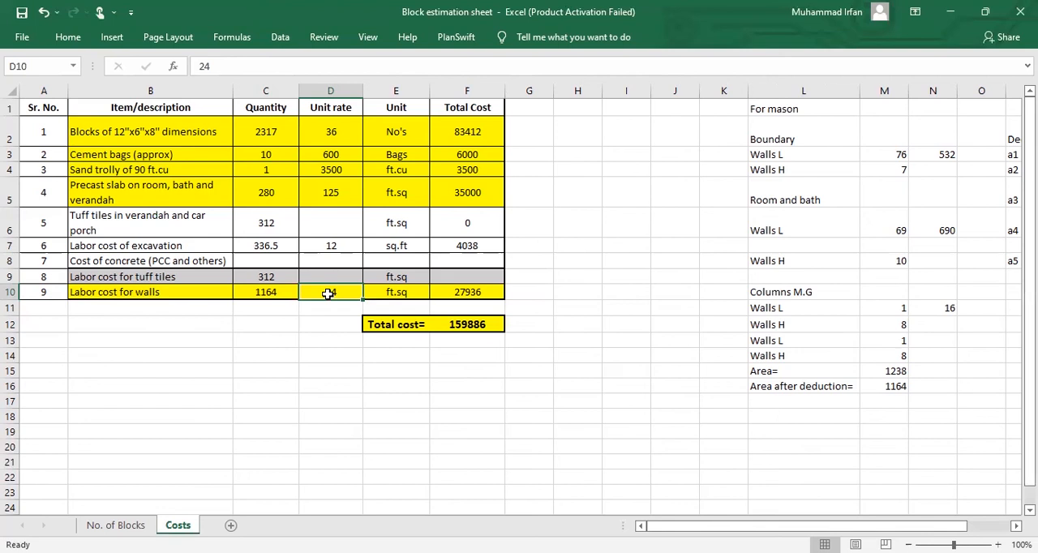
{"action": "left_click", "coordinate": [276, 294]}
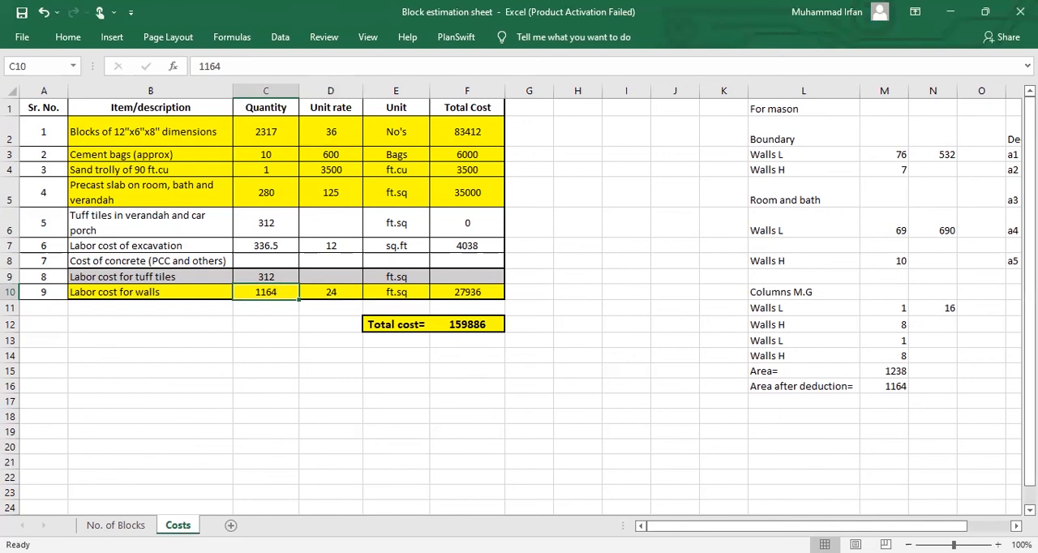
Step: Look back over the No. of Blocks sheet's block volume table, then return to the Costs sheet
{"action": "key", "text": "ctrl+Page_Up"}
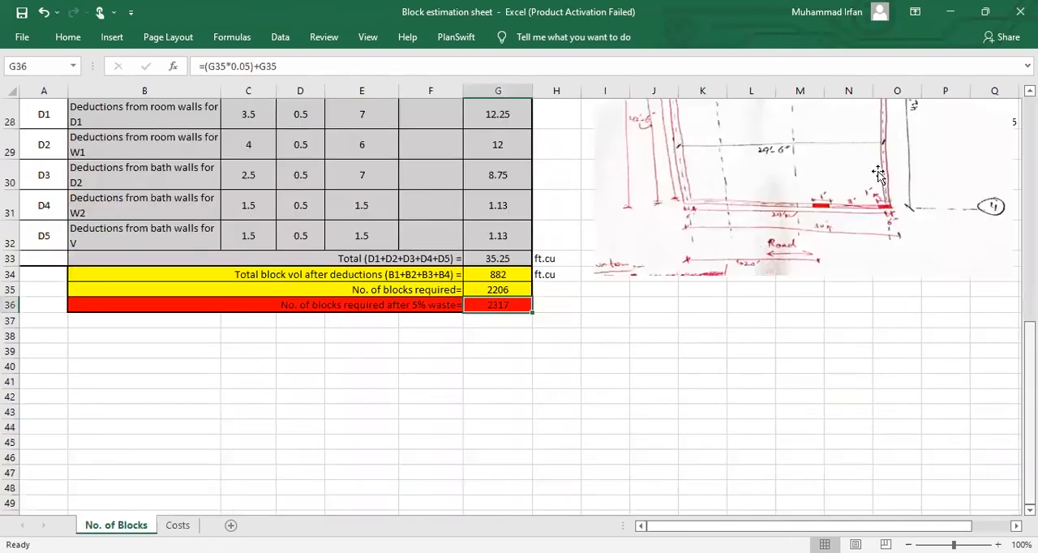
{"action": "scroll", "coordinate": [879, 171], "scroll_direction": "up", "scroll_amount": 4}
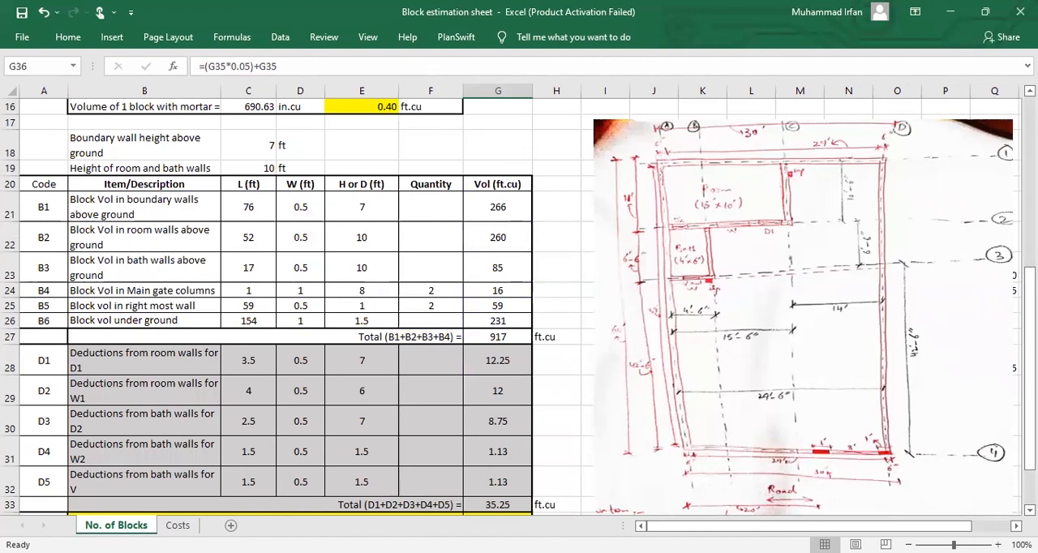
{"action": "left_click", "coordinate": [177, 524]}
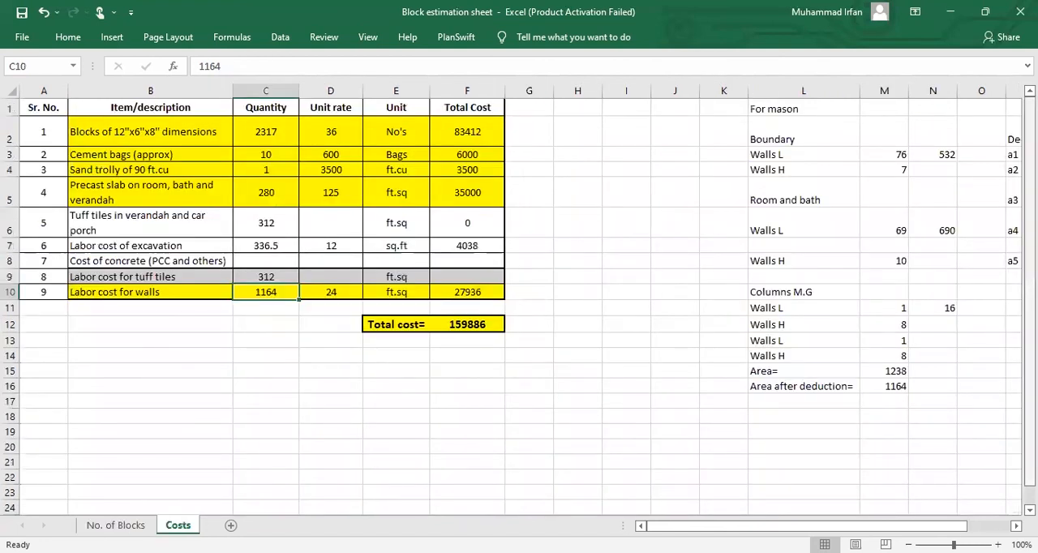
Step: Examine the mason's wall area and area-after-deduction formulas beside the cost table
{"action": "scroll", "coordinate": [635, 190], "scroll_direction": "right", "scroll_amount": 2}
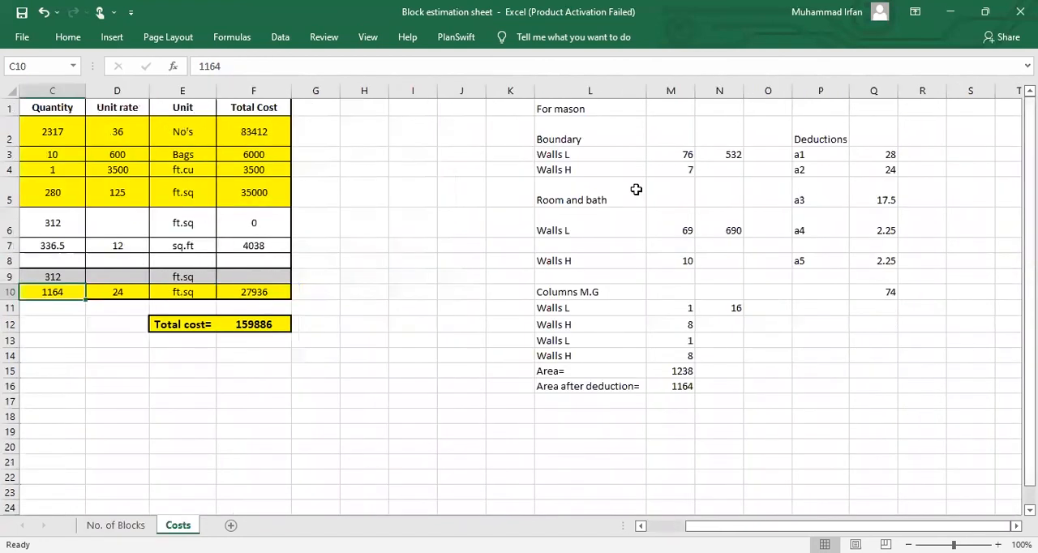
{"action": "left_click", "coordinate": [684, 387]}
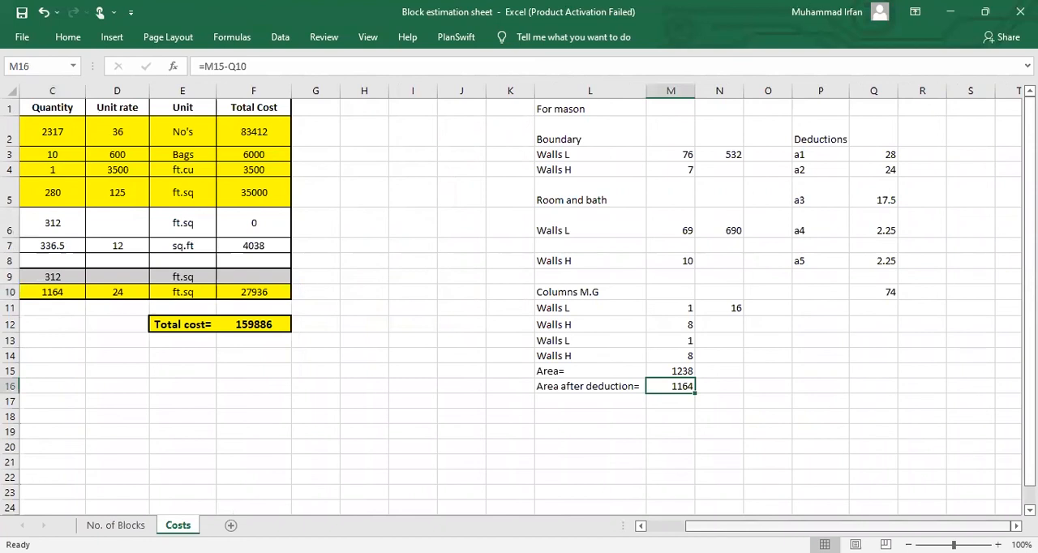
{"action": "scroll", "coordinate": [540, 366], "scroll_direction": "left", "scroll_amount": 2}
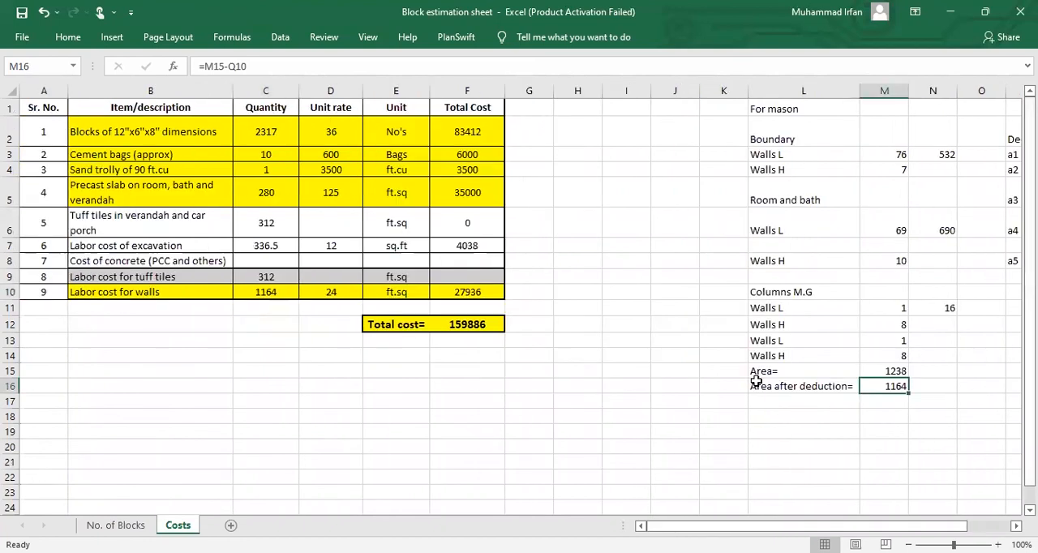
{"action": "key", "text": "Up"}
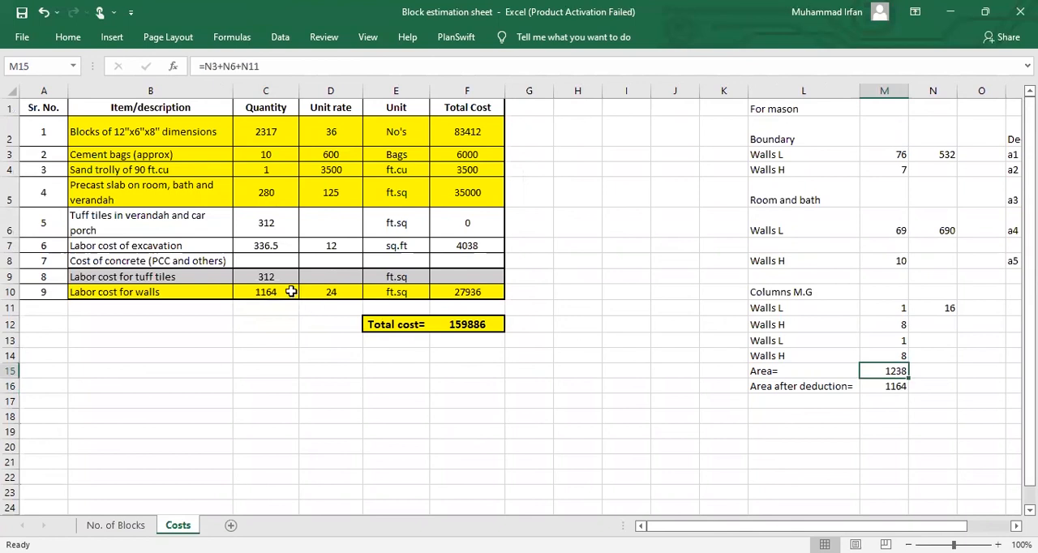
Step: Check the walls labor row's total cost formula multiplying quantity by unit rate
{"action": "left_click_drag", "start_coordinate": [290, 292], "coordinate": [315, 292]}
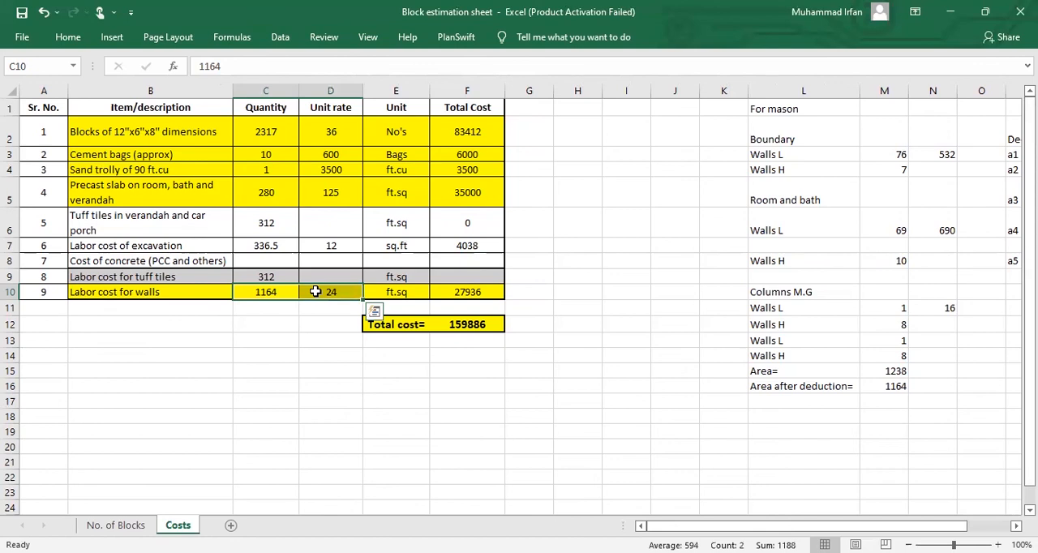
{"action": "left_click", "coordinate": [446, 291]}
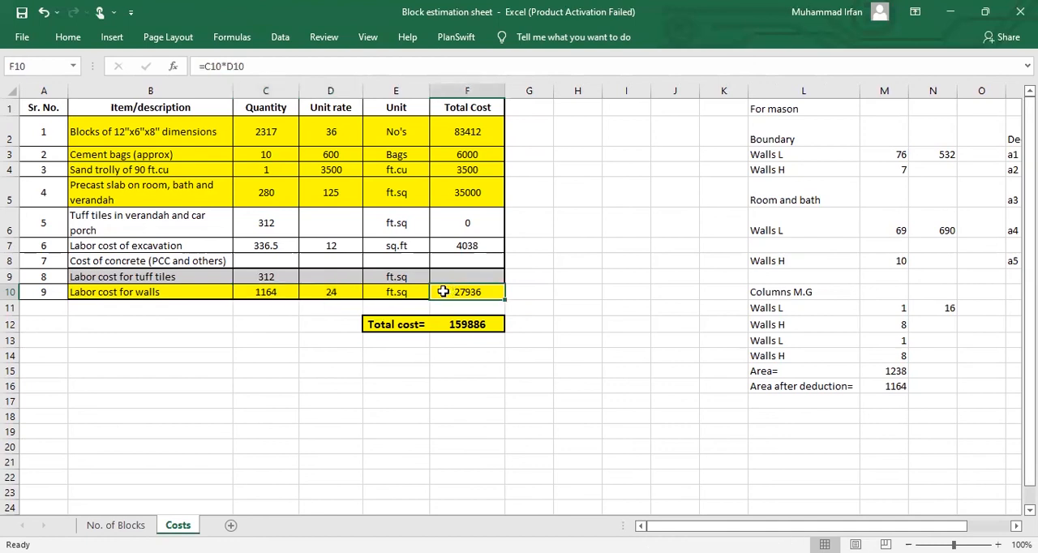
{"action": "left_click", "coordinate": [205, 308]}
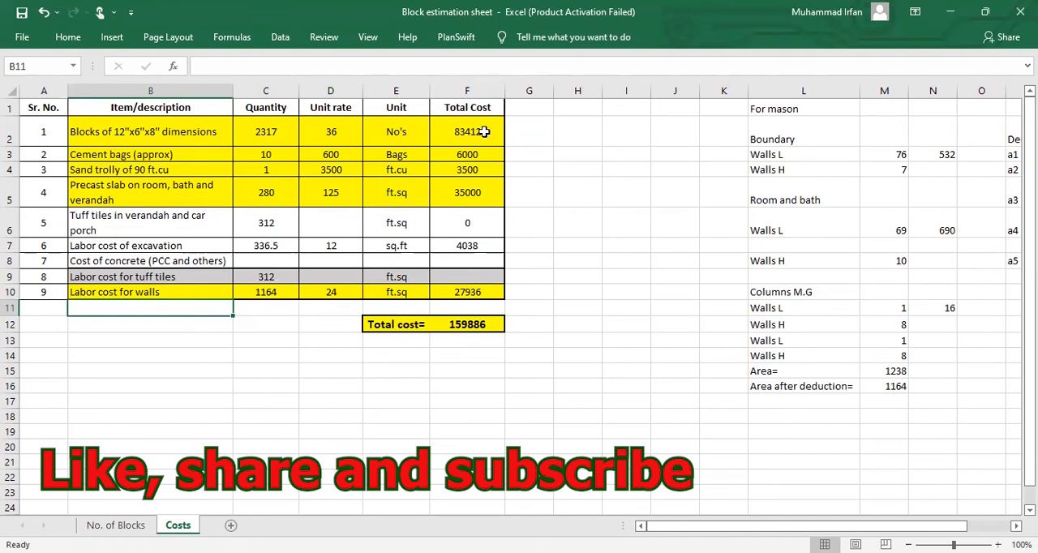
Step: Select the total cost column and examine the total cost SUM formula
{"action": "left_click_drag", "start_coordinate": [467, 131], "coordinate": [484, 290]}
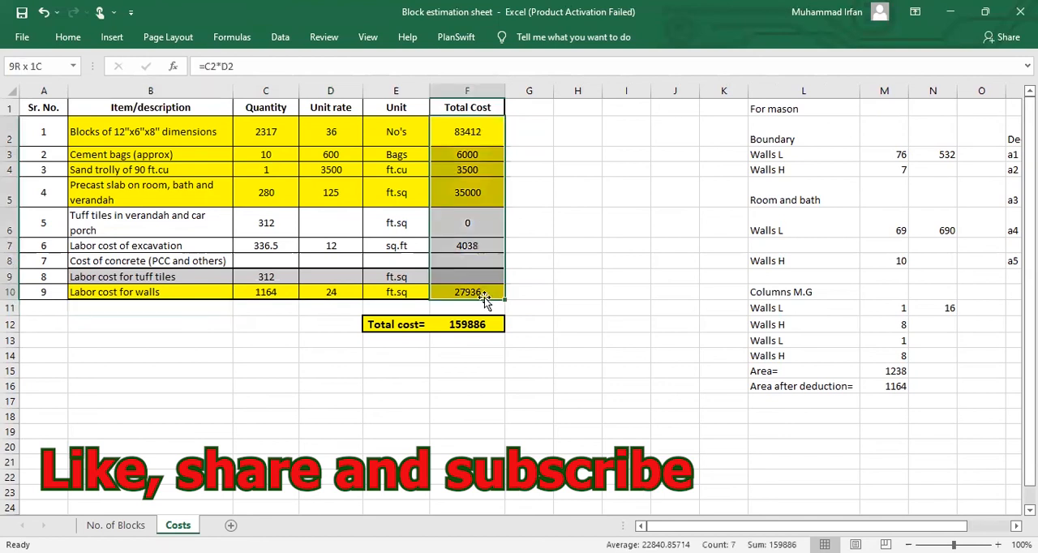
{"action": "left_click", "coordinate": [465, 324]}
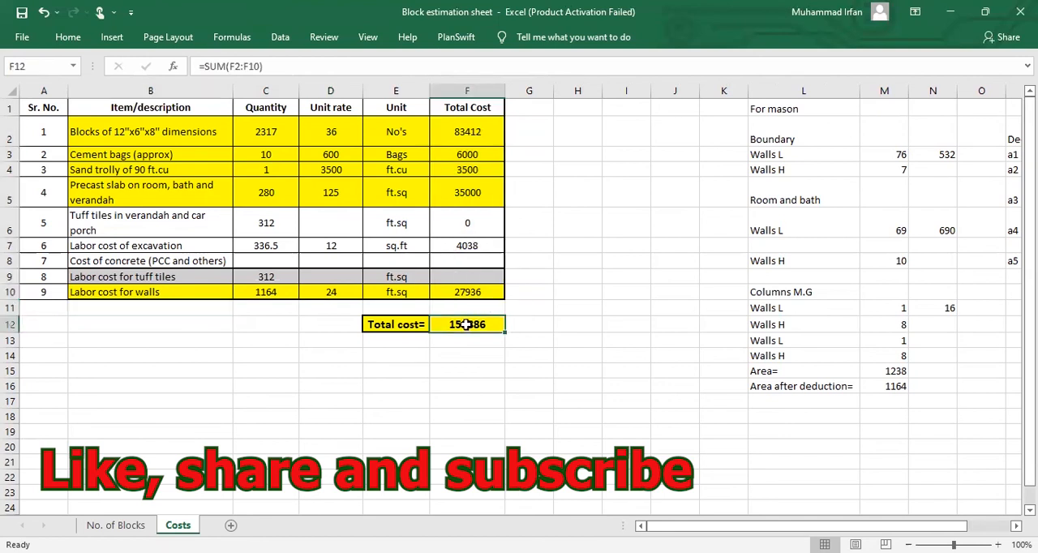